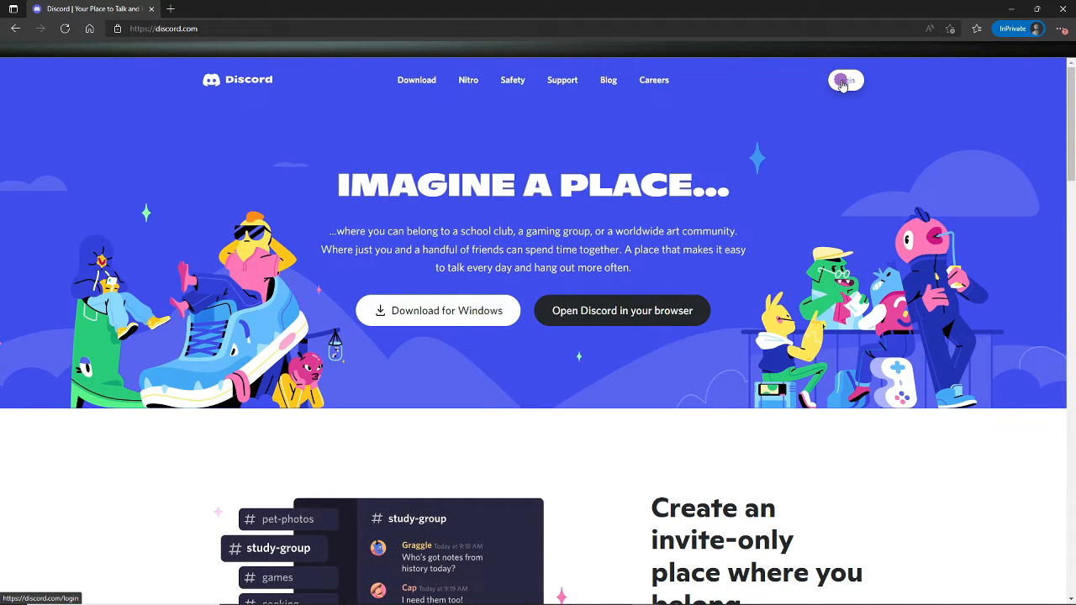
- Register a new Discord account, opting in to emails with updates, tips and special offers
left_click(842, 81)
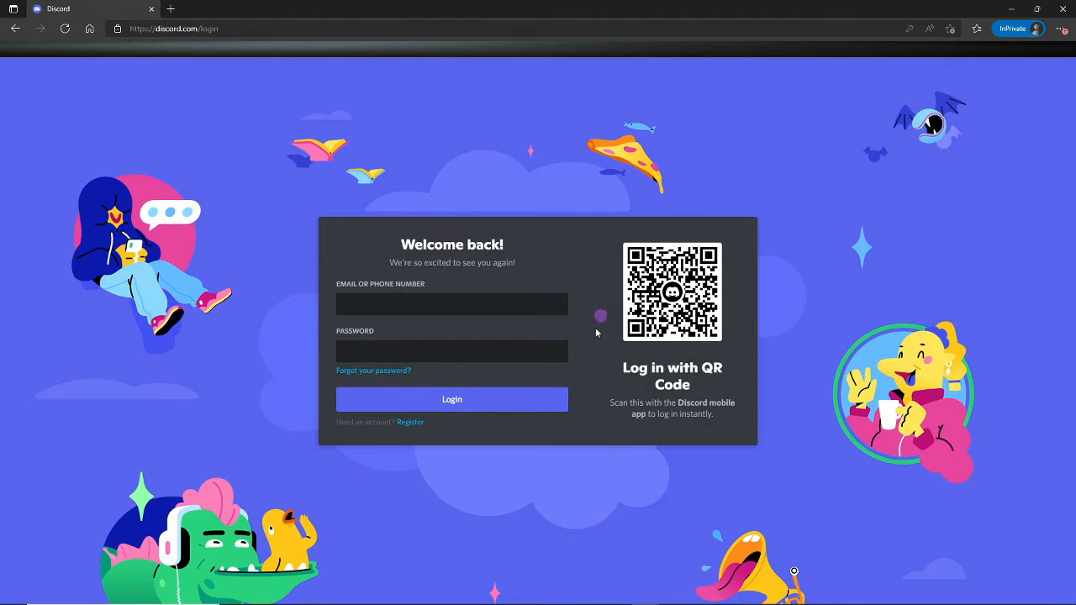
left_click(409, 423)
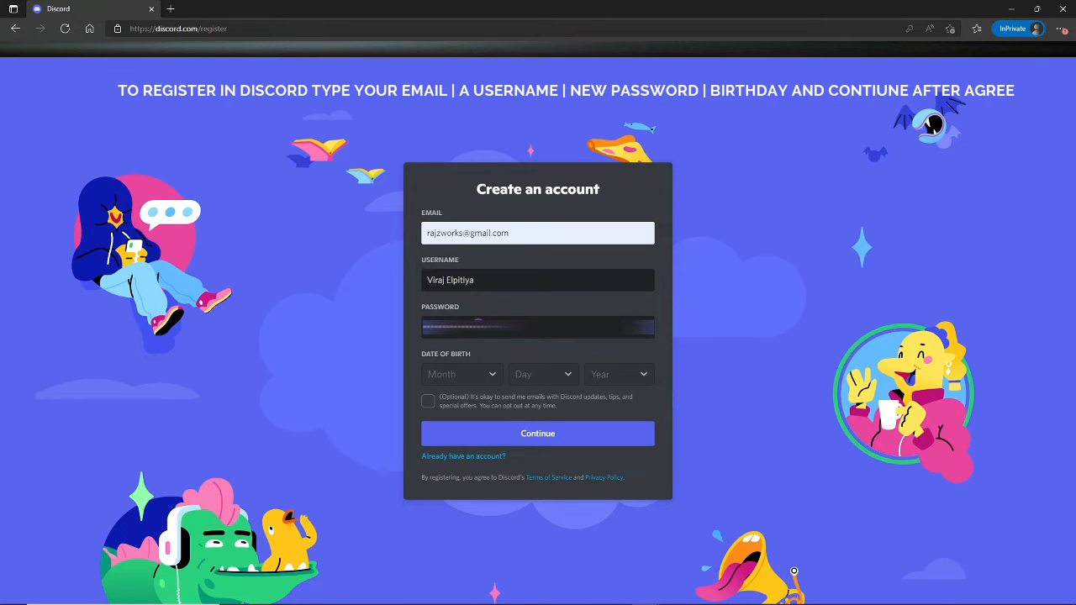
left_click(428, 401)
left_click(513, 431)
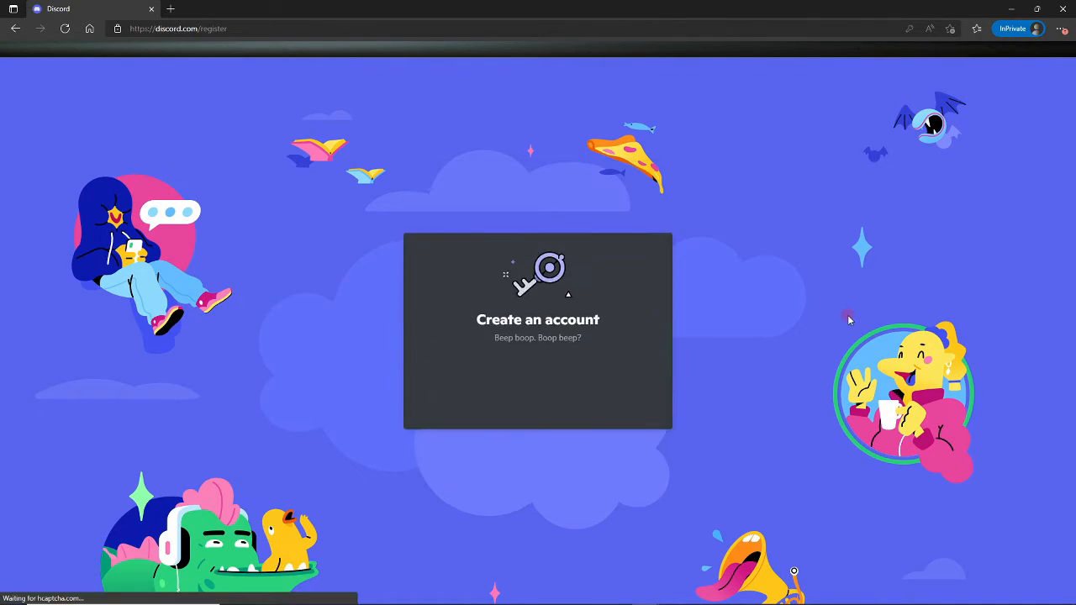
- Complete the human-verification challenge by selecting the images of dogs with a collar and submitting the answers
left_click(472, 393)
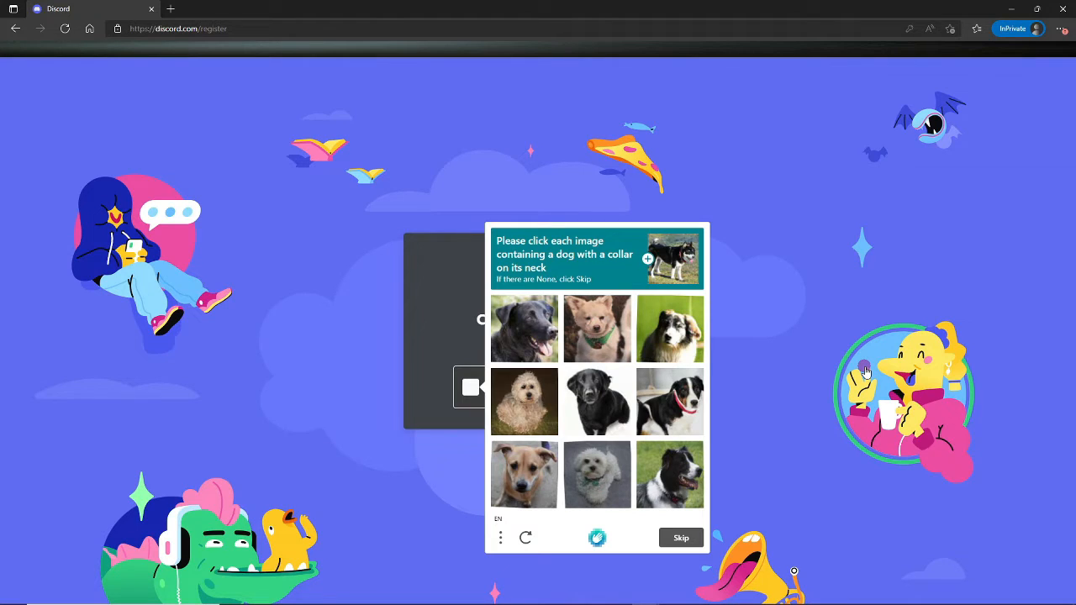
left_click(677, 413)
left_click(605, 346)
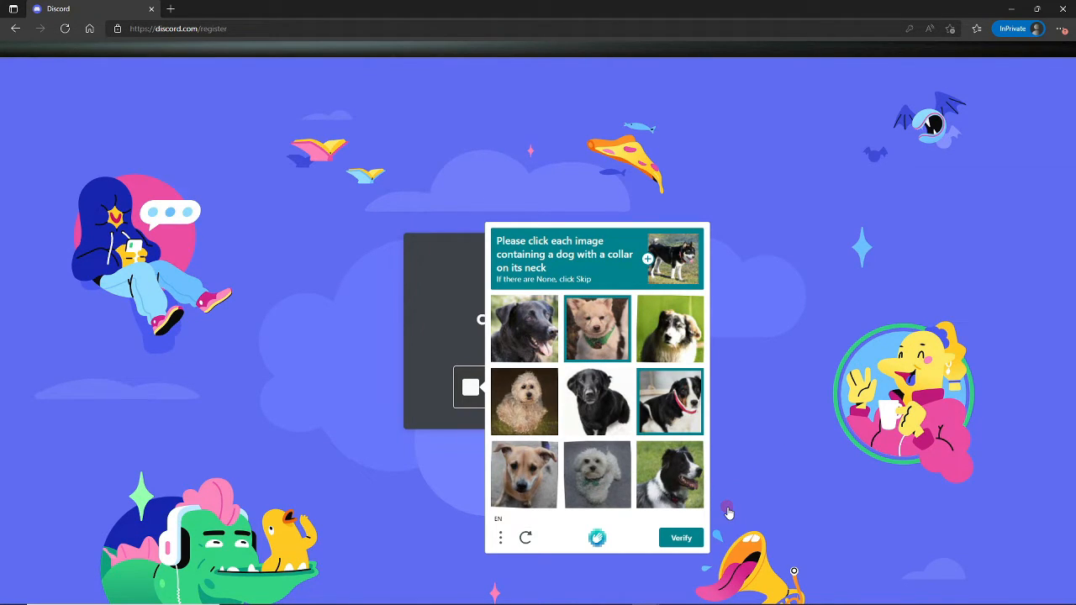
left_click(596, 486)
left_click(682, 485)
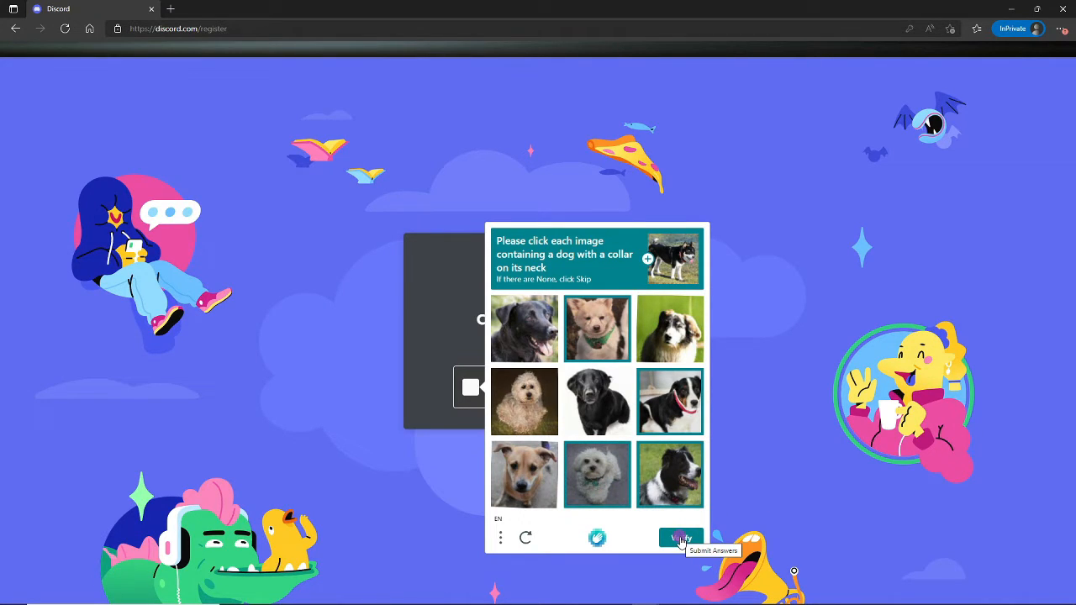
left_click(681, 539)
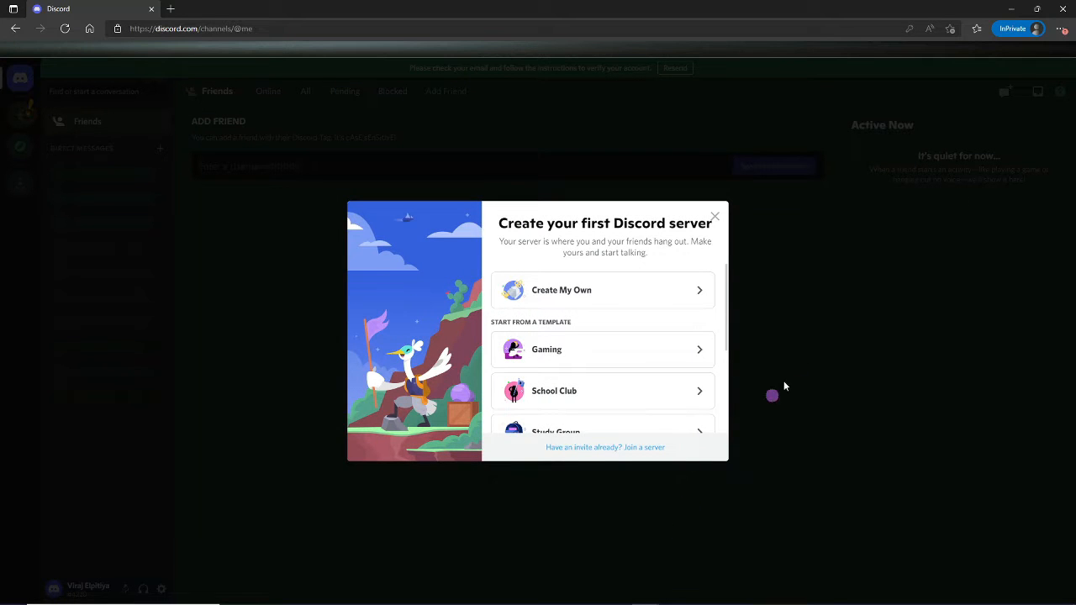
- Skip creating a first server and verify the account's email through Discord's message in Gmail, closing the mailbox when done
left_click(714, 217)
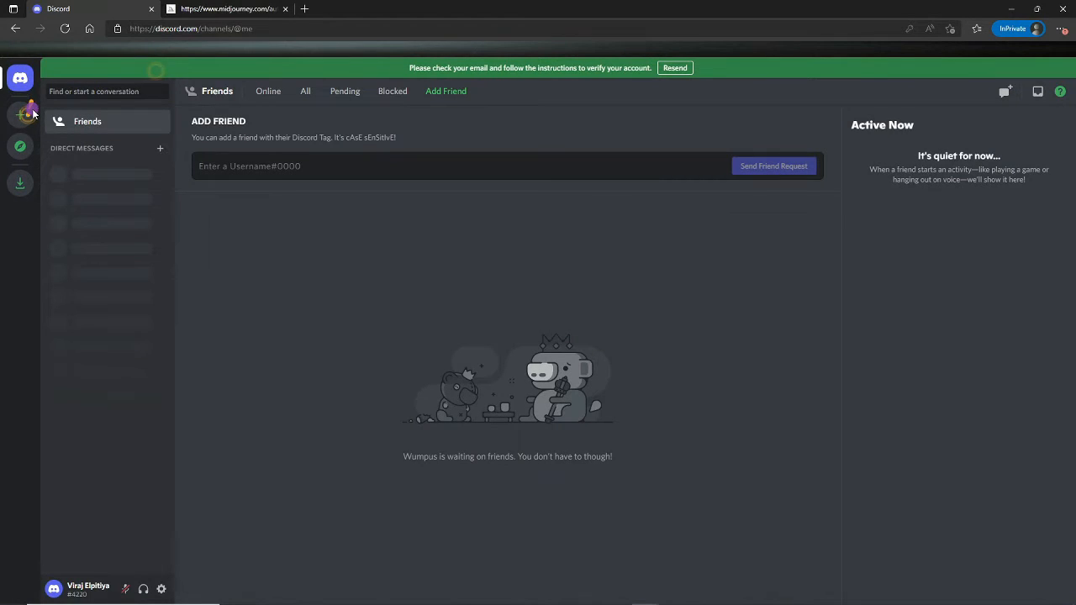
left_click(675, 68)
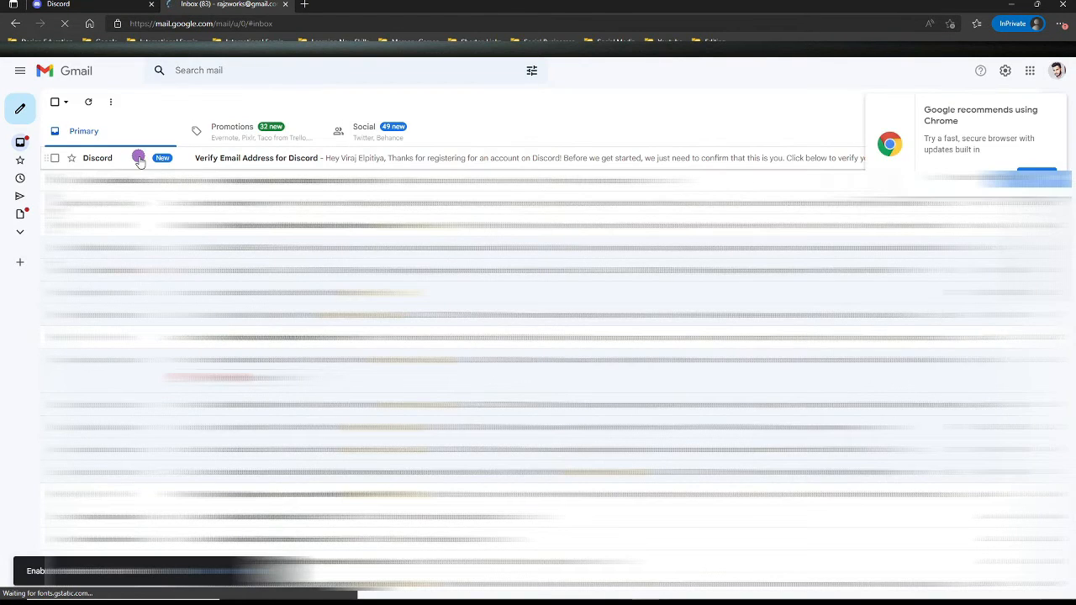
left_click(140, 159)
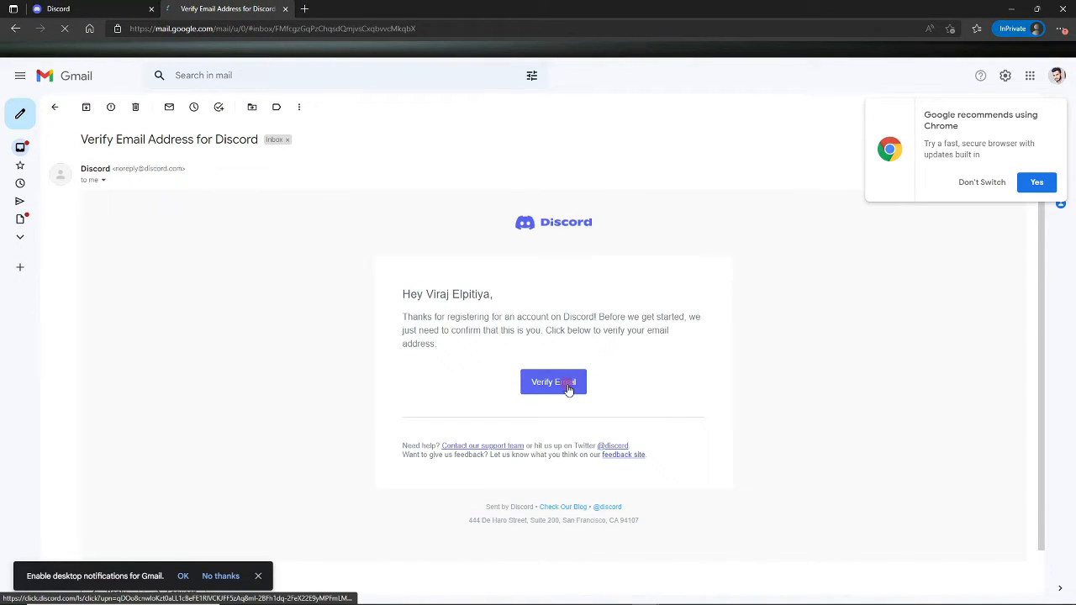
left_click(569, 385)
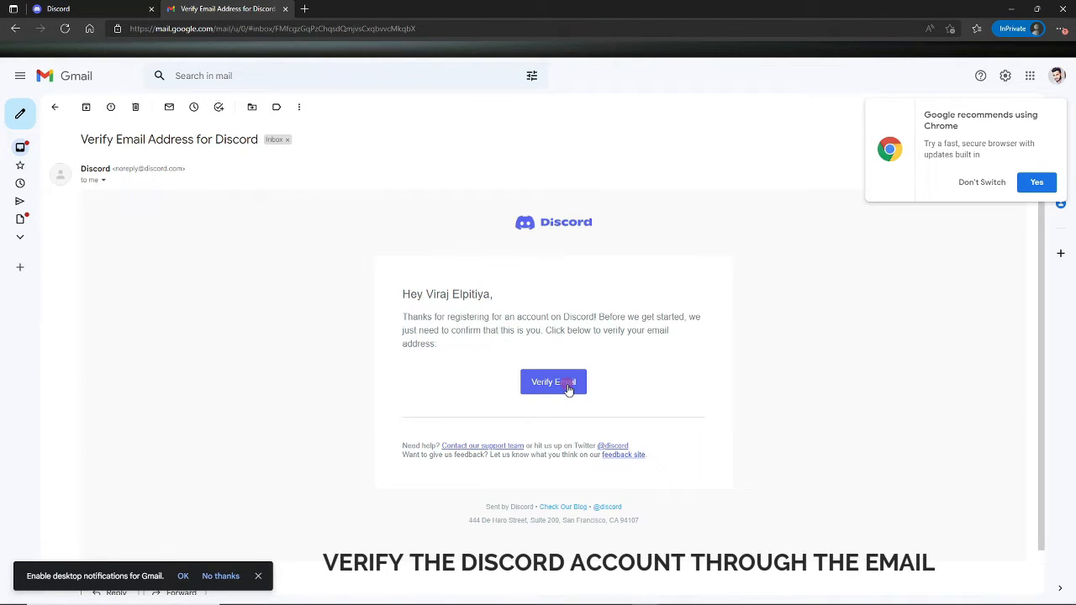
left_click(568, 386)
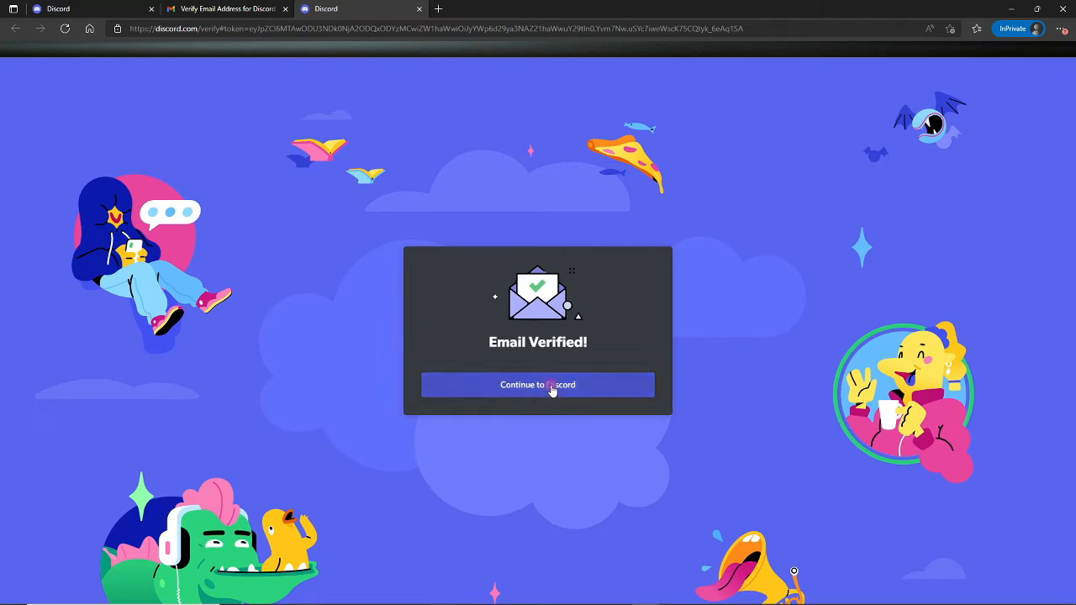
left_click(552, 389)
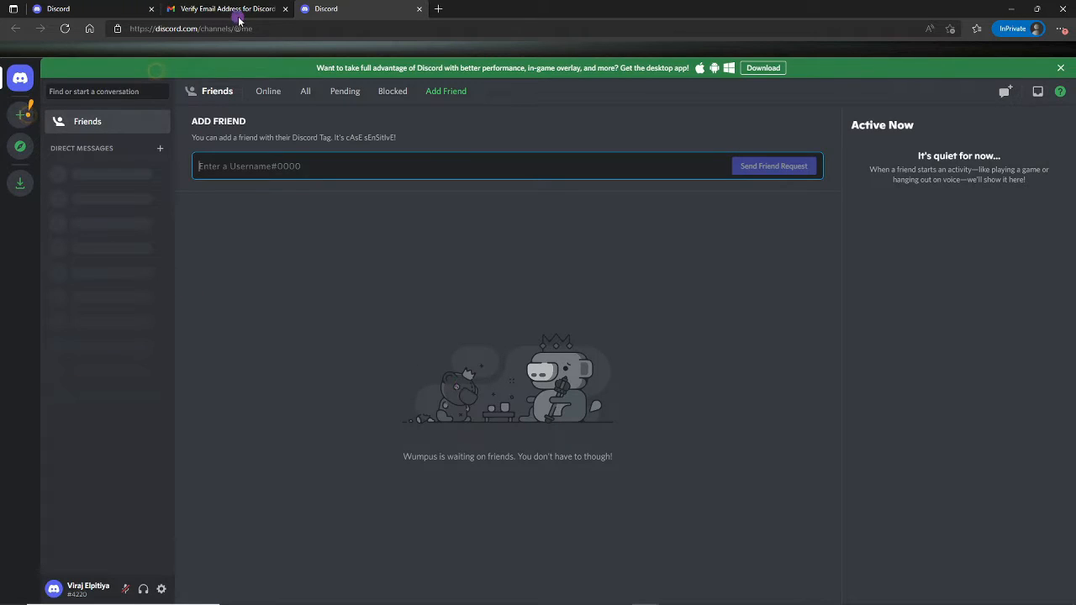
left_click(267, 13)
left_click(285, 10)
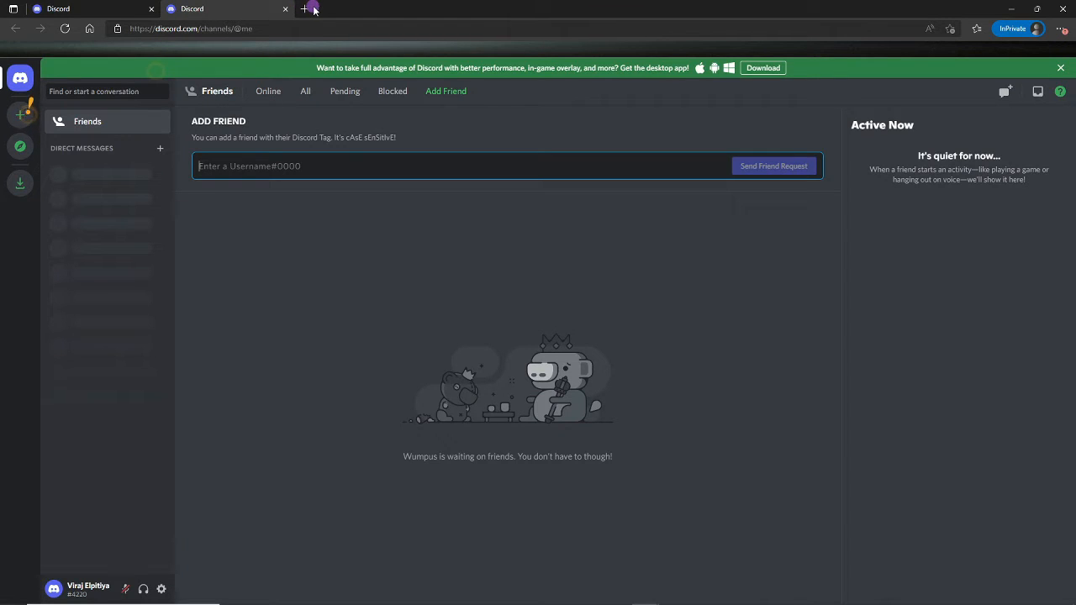
- Search Google for "Mid journey" in a new browser tab and open the official Midjourney website
left_click(311, 8)
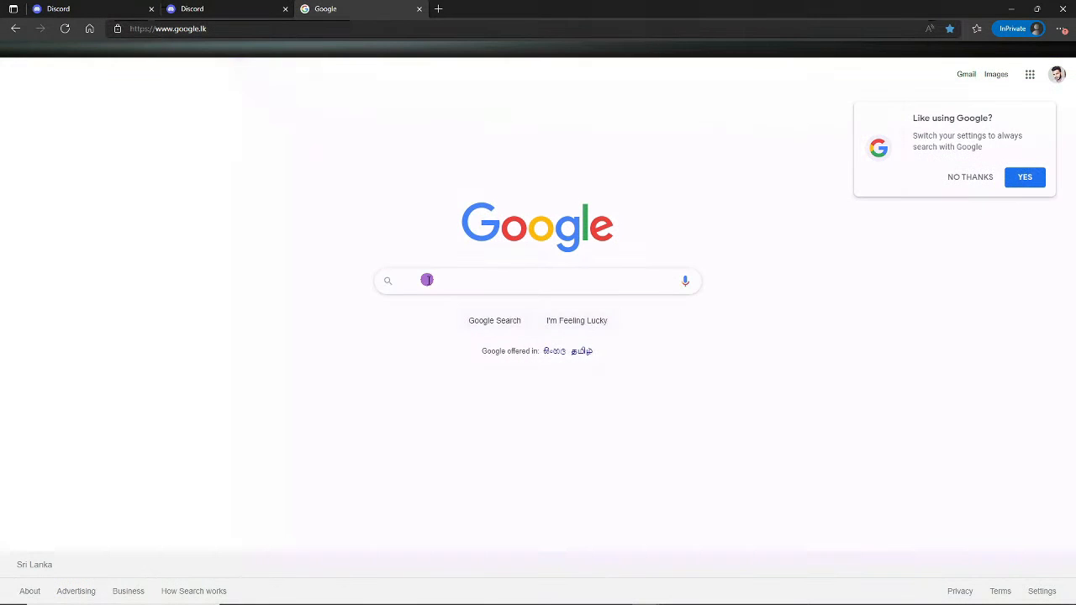
type("Mid jou")
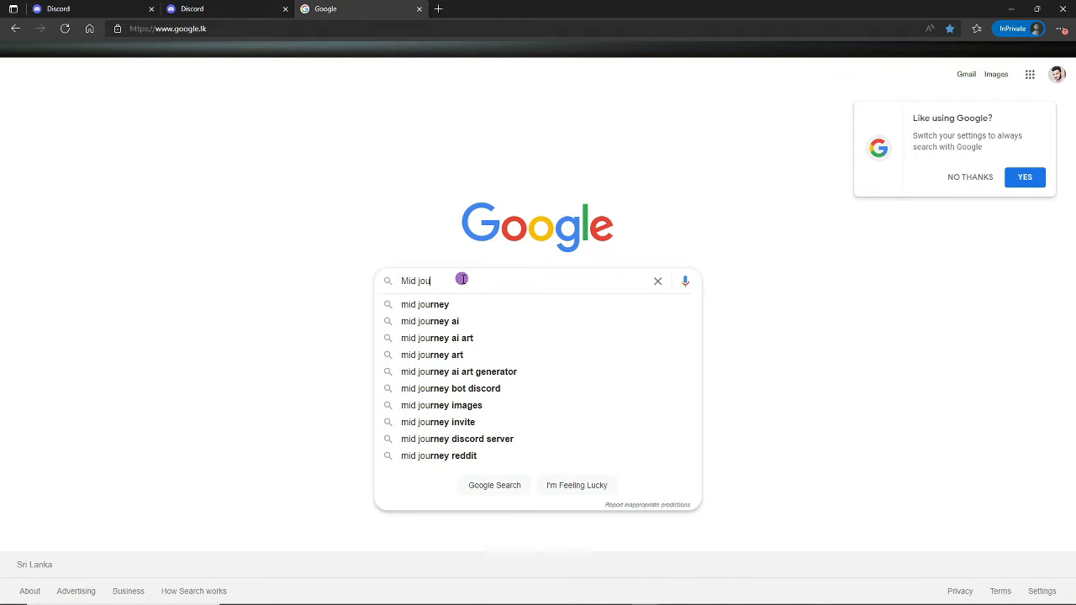
type("rney")
key("Return")
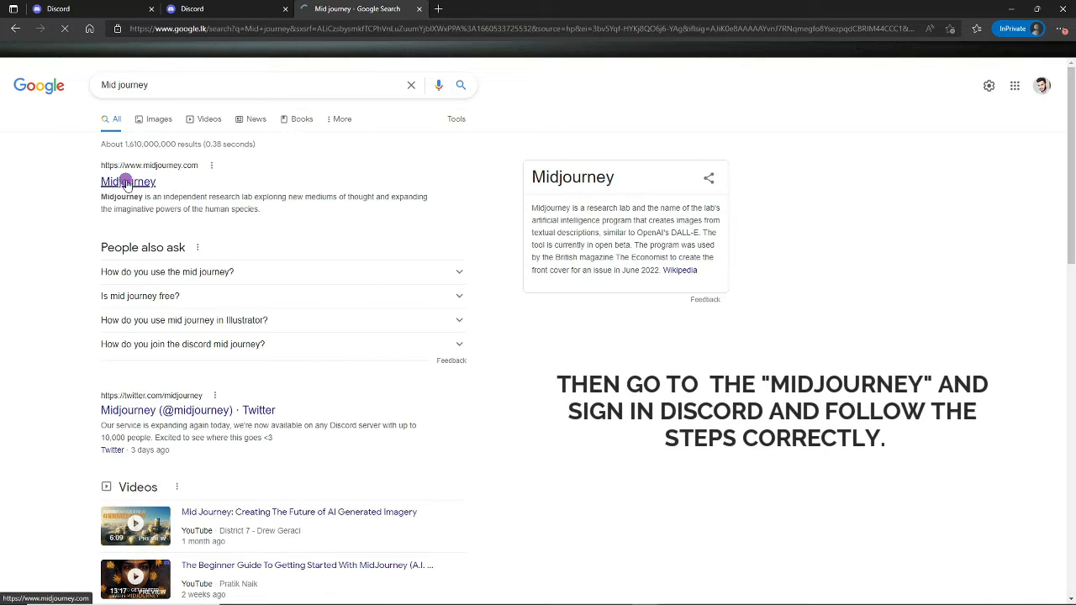
left_click(128, 182)
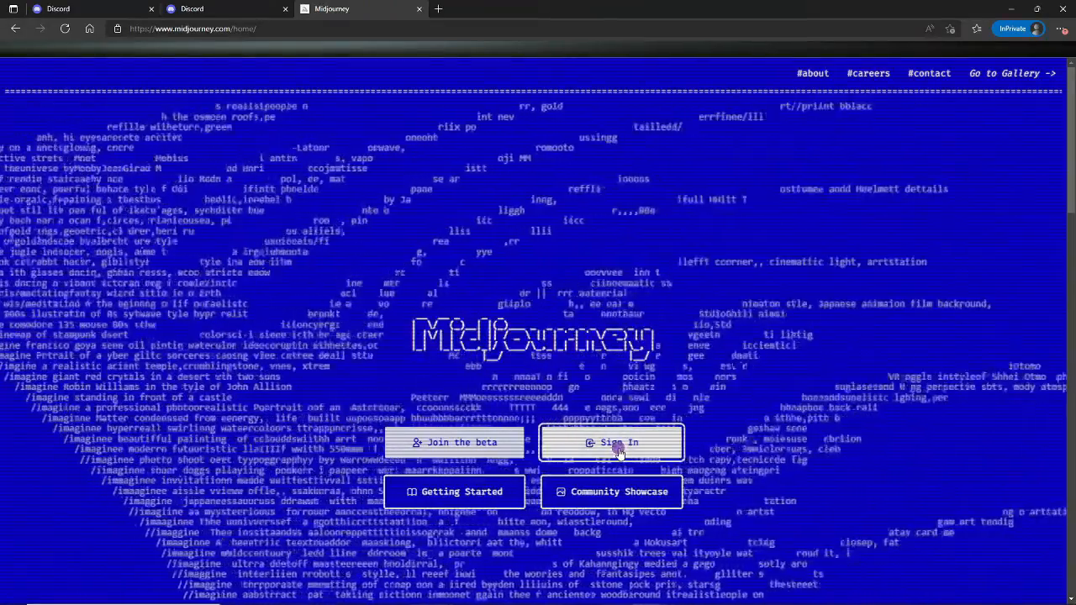
- Sign in to Midjourney by authorizing the Discord account, and return to the Midjourney home page
left_click(618, 452)
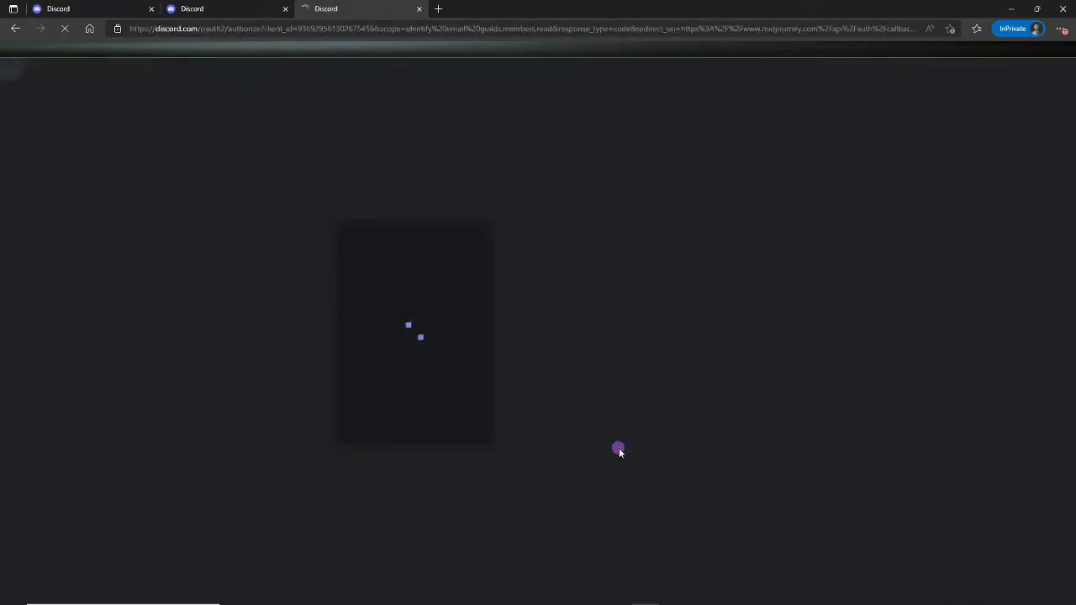
left_click(482, 531)
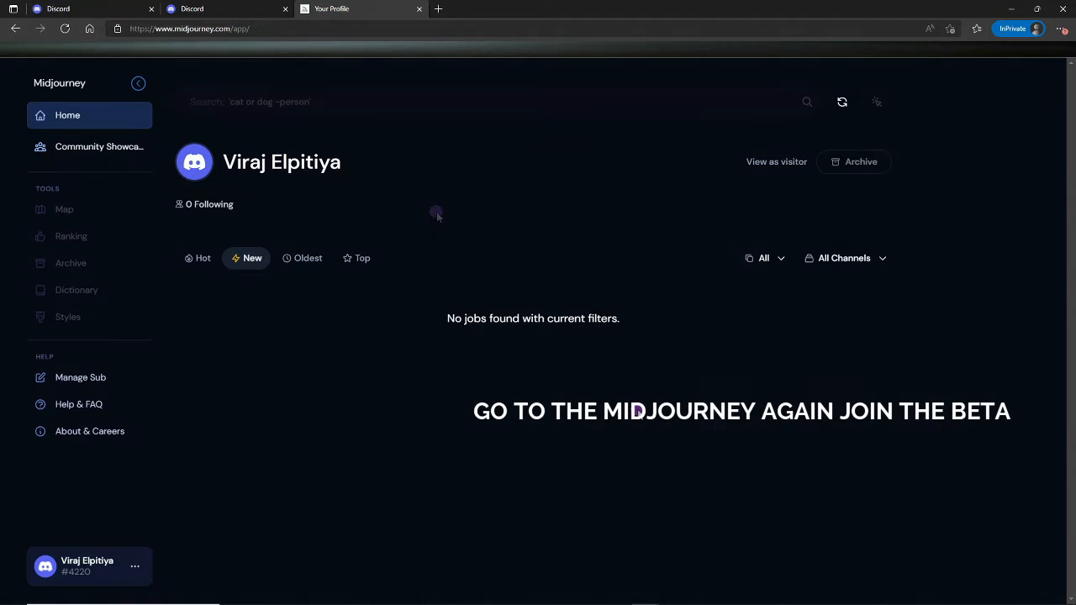
left_click(81, 83)
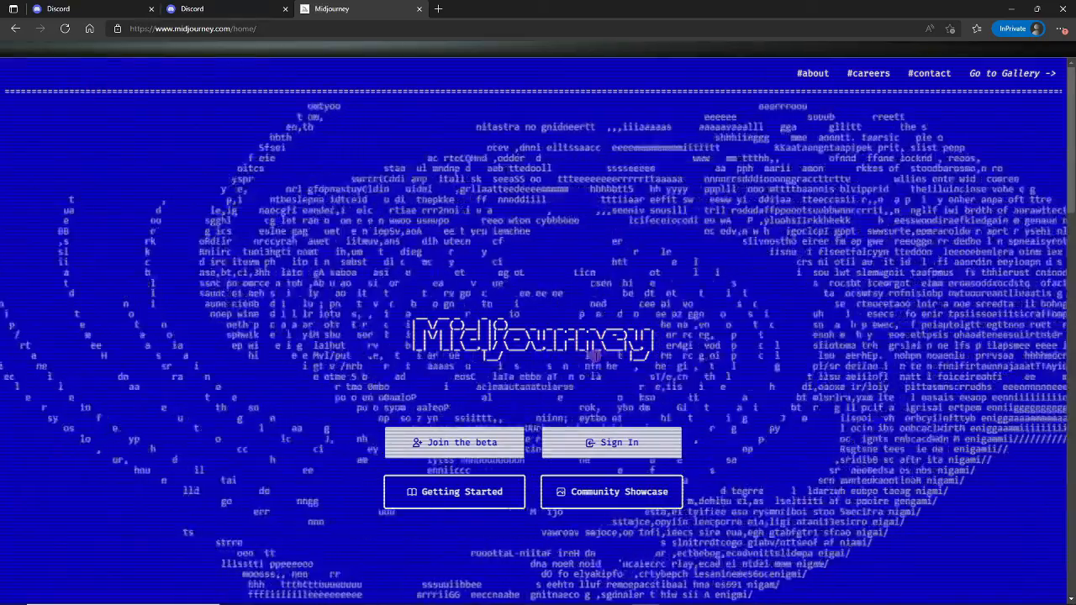
- Join the Midjourney beta and accept the invite to its Discord server
left_click(436, 445)
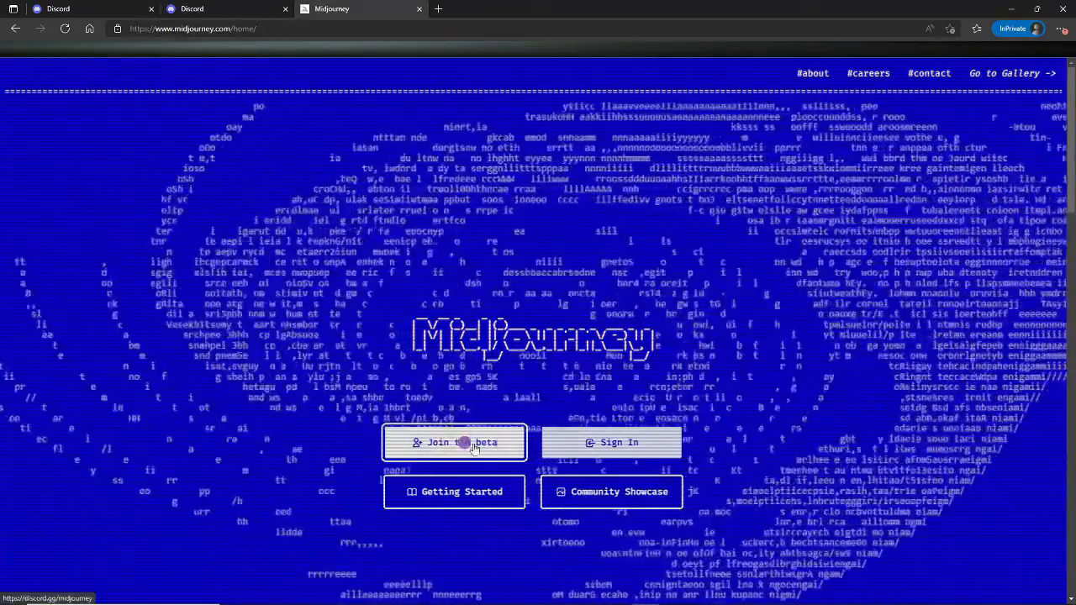
left_click(505, 445)
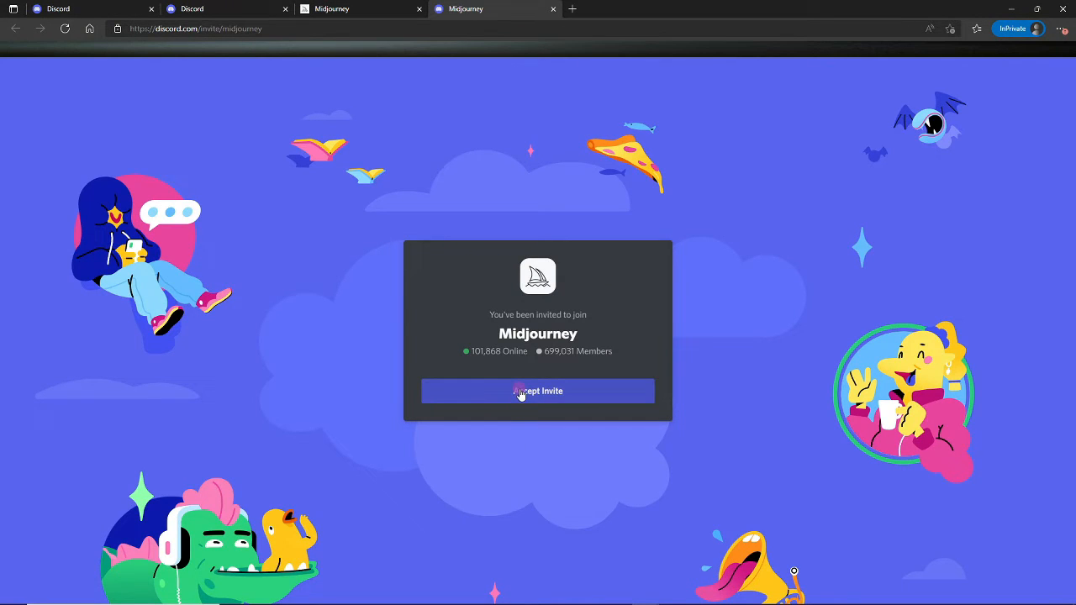
left_click(583, 392)
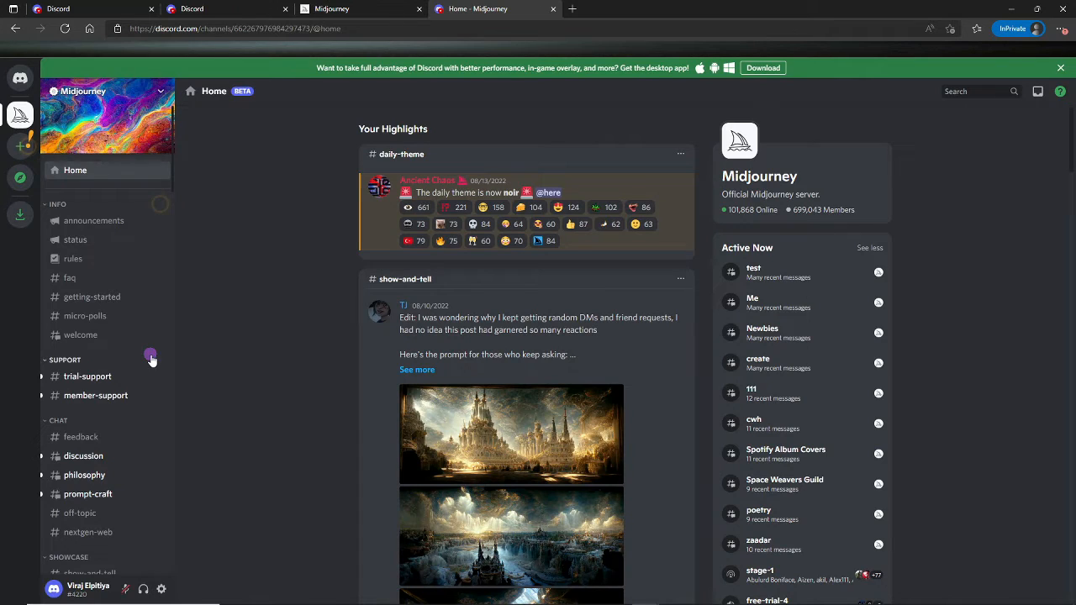
- Reload the Midjourney server page and open the newbies-50 channel under Newcomer Rooms
scroll(151, 359, "down", 3)
scroll(151, 359, "down", 6)
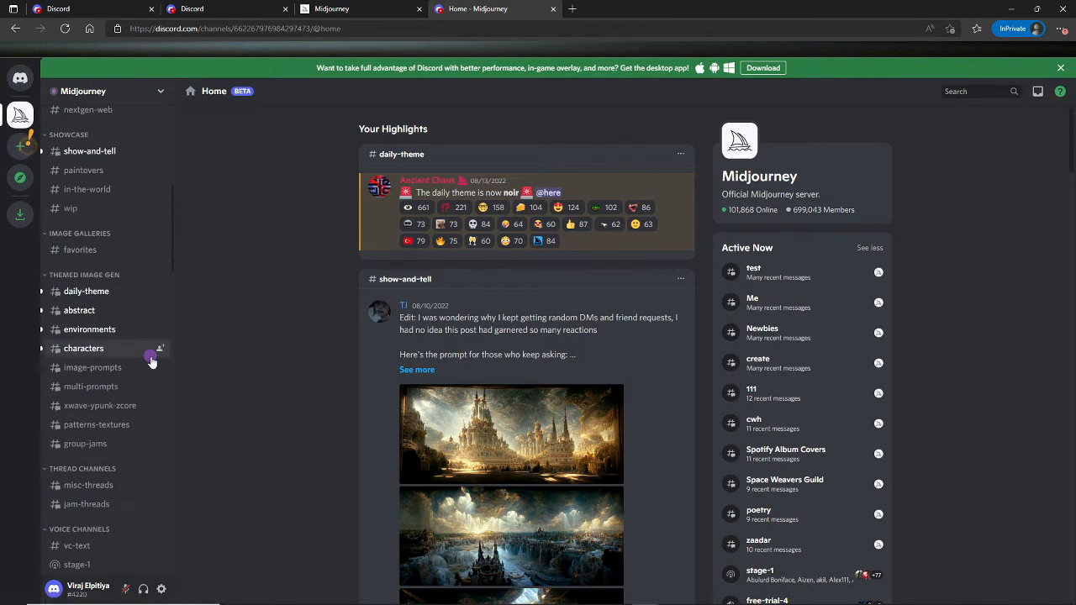
scroll(152, 359, "up", 4)
scroll(151, 360, "up", 4)
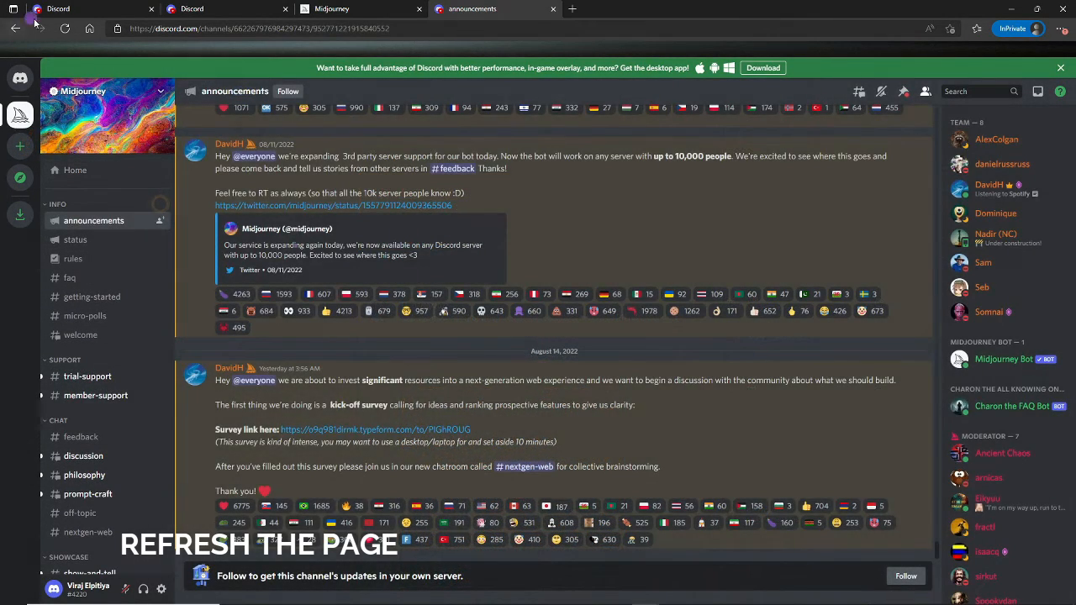
left_click(65, 29)
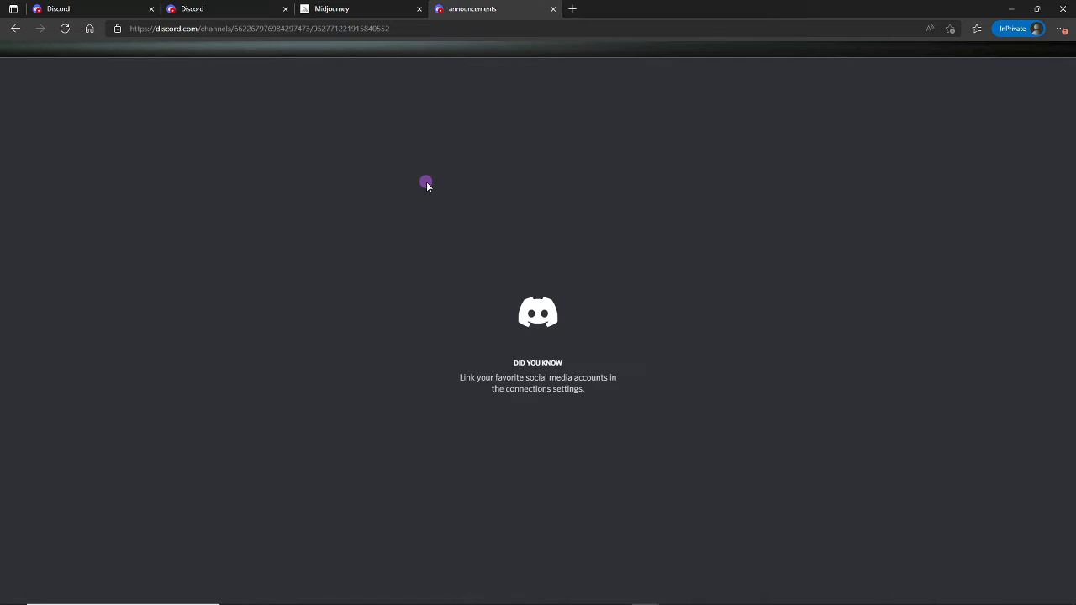
left_click(67, 30)
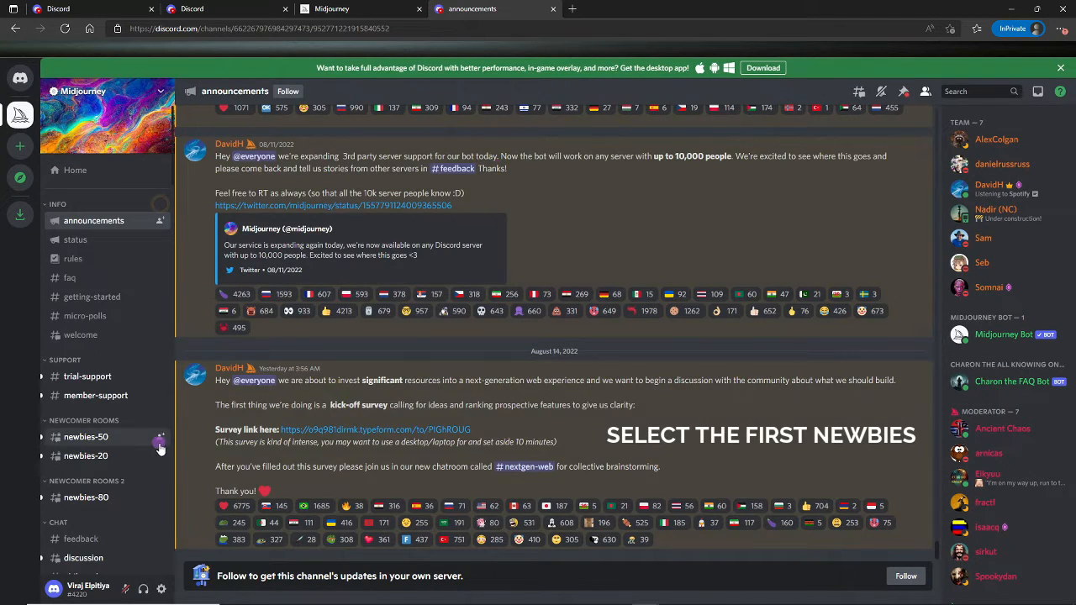
mouse_move(131, 446)
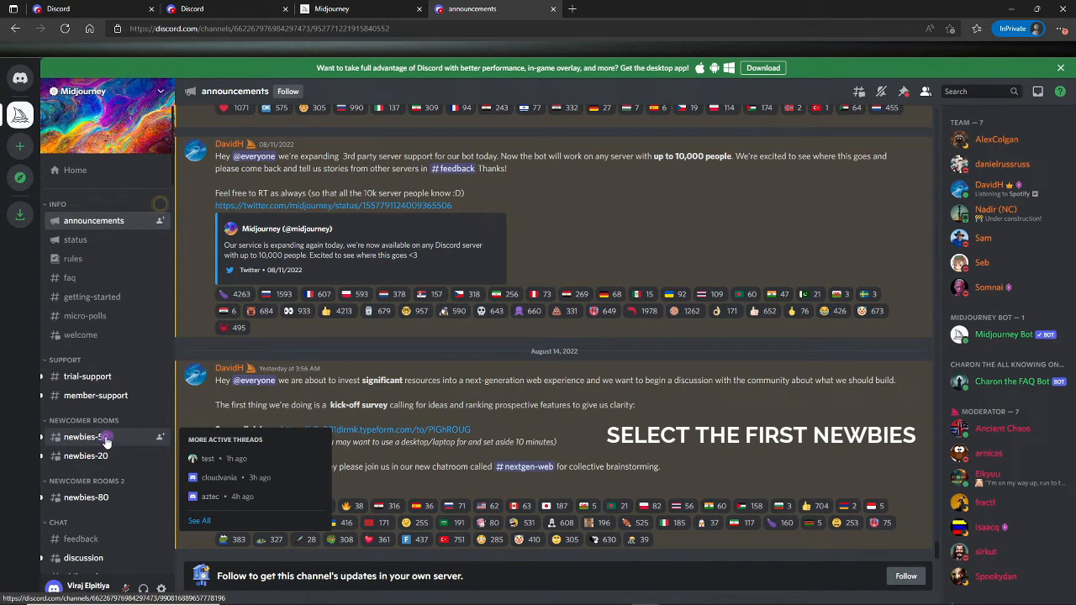
left_click(123, 444)
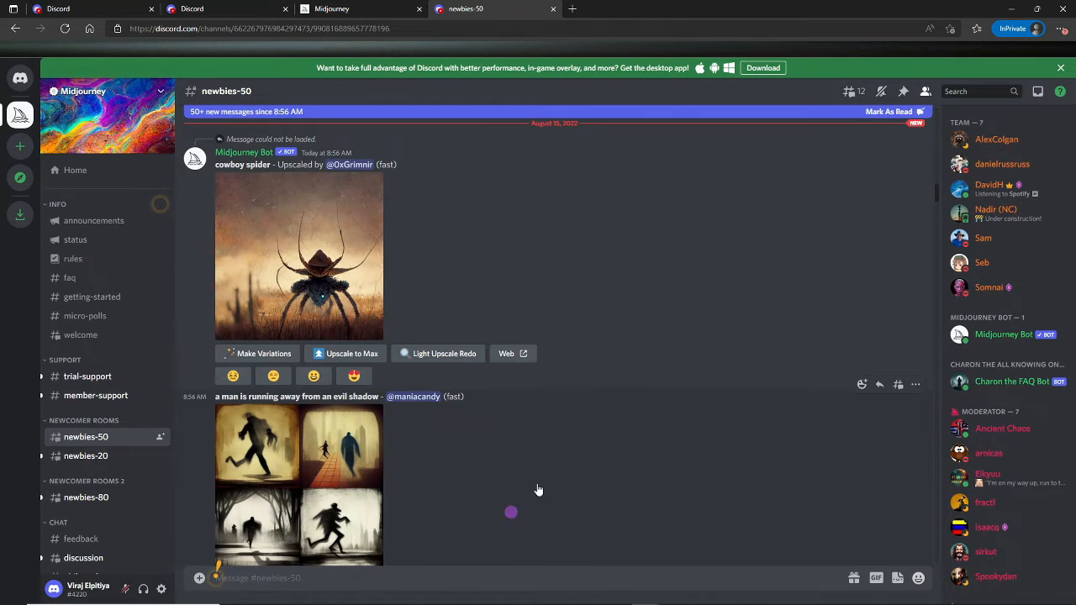
- Look through the AI images that other members generated in the newbies-50 channel
scroll(614, 358, "down", 15)
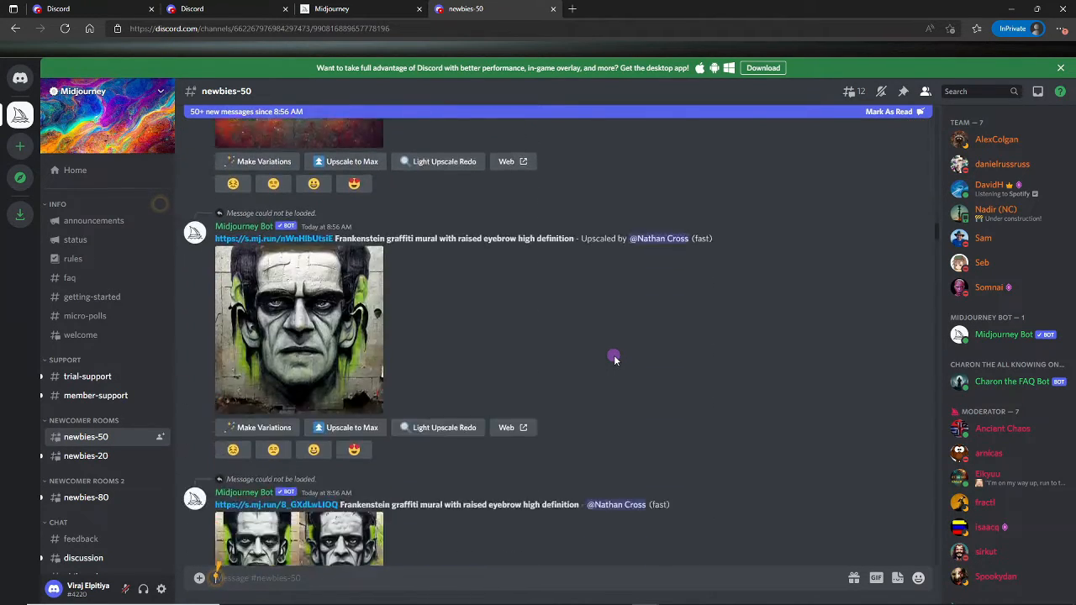
scroll(614, 358, "down", 15)
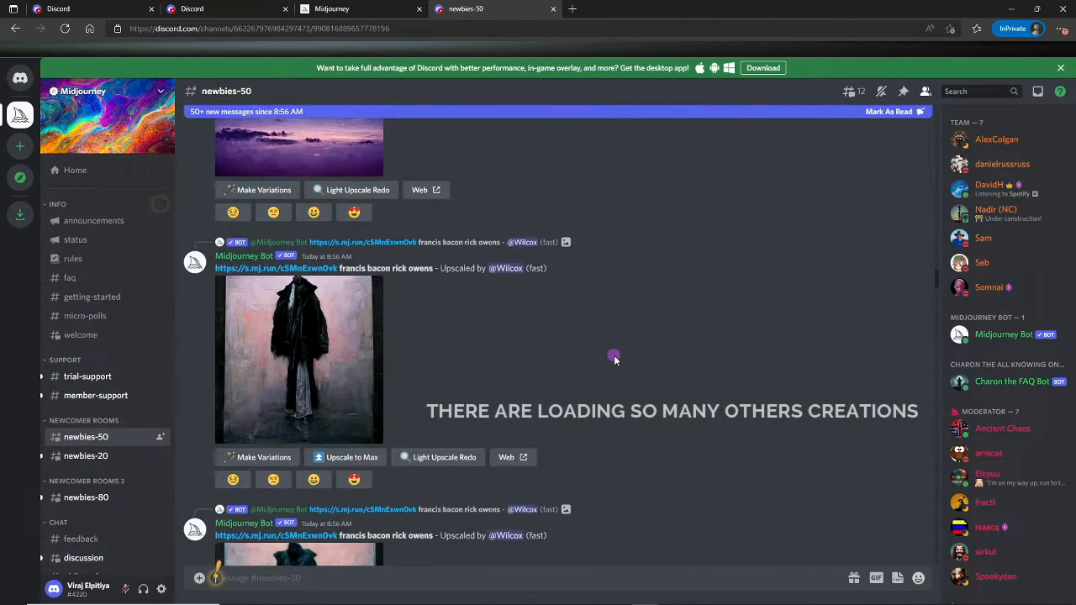
scroll(615, 357, "up", 15)
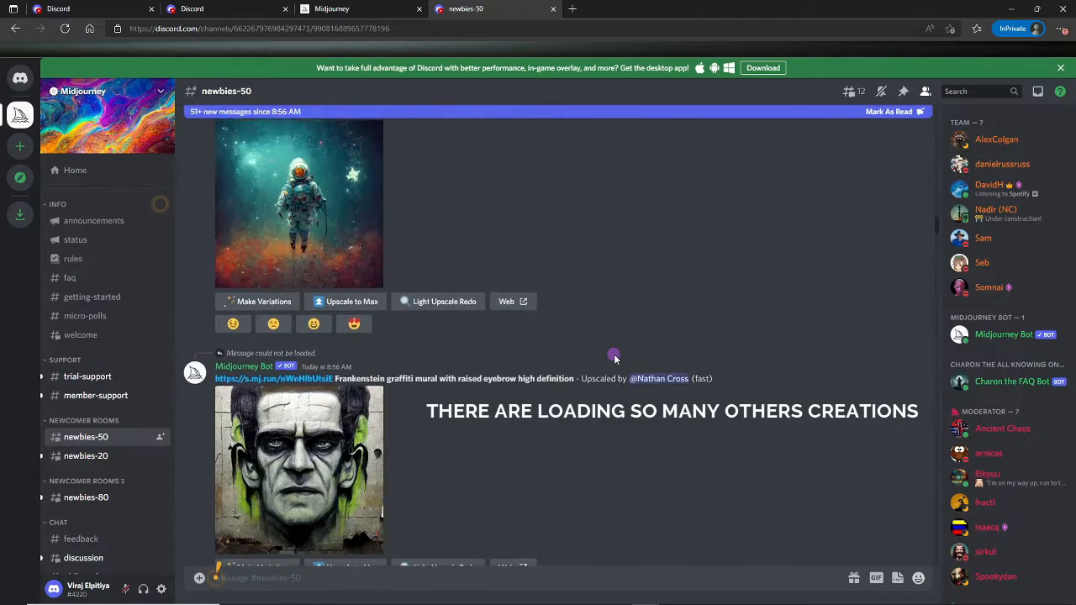
scroll(615, 357, "up", 10)
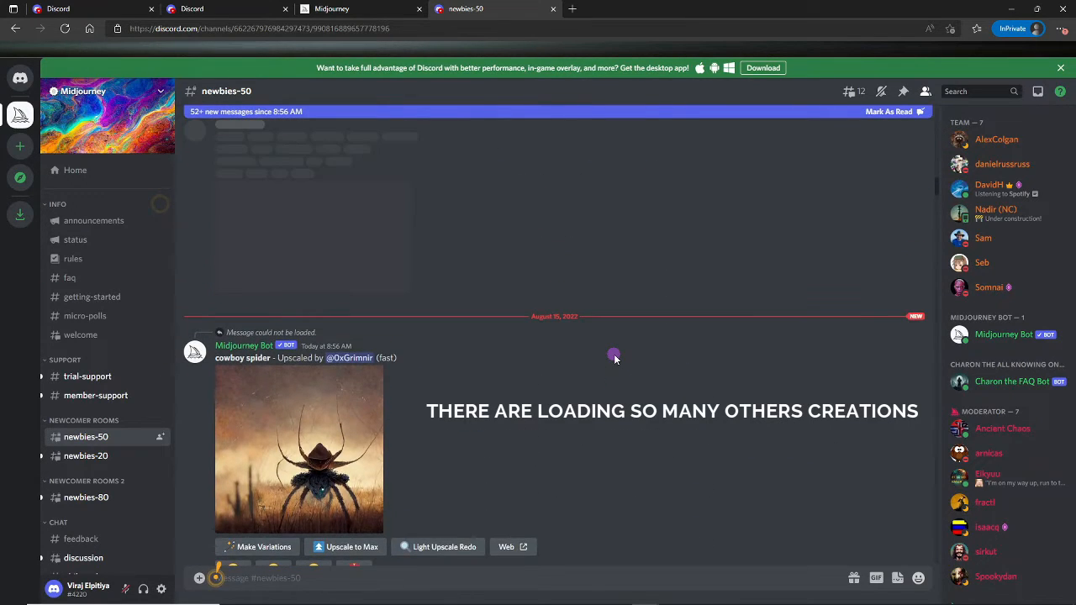
scroll(615, 358, "down", 13)
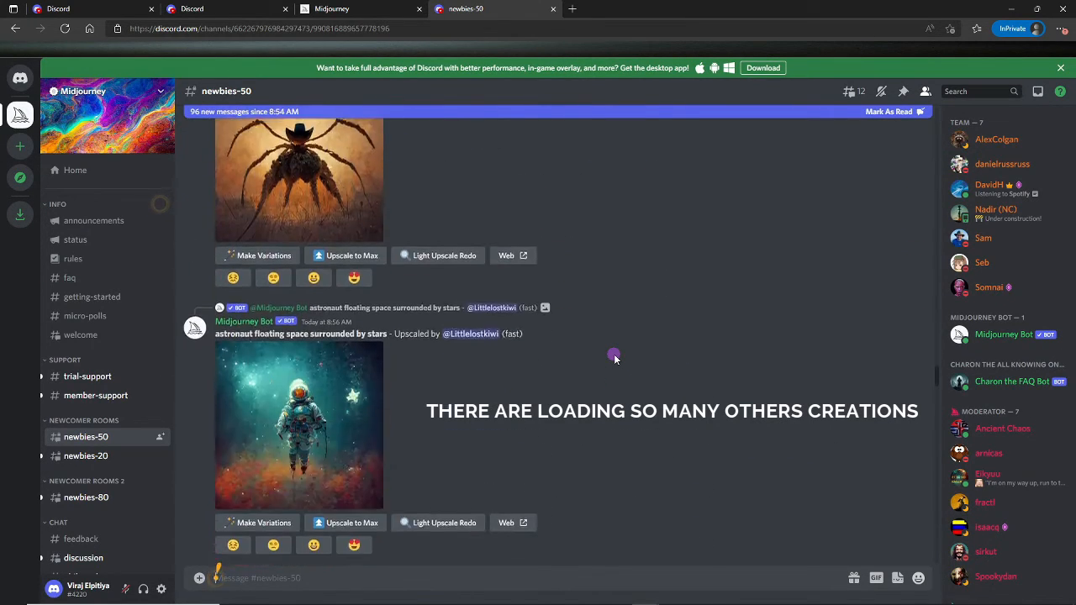
- Submit the /imagine prompt "Home , realistic , unreal enjine , landscaping , rainy day , lighting , tress , interior designing , modern" in the newbies-50 channel
scroll(615, 357, "down", 10)
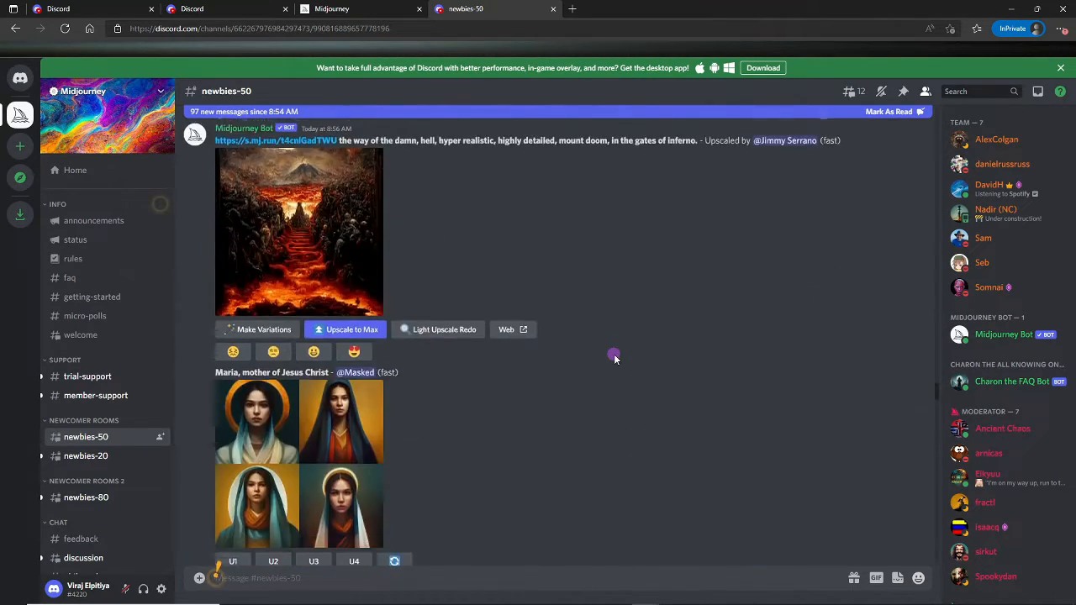
scroll(614, 357, "down", 12)
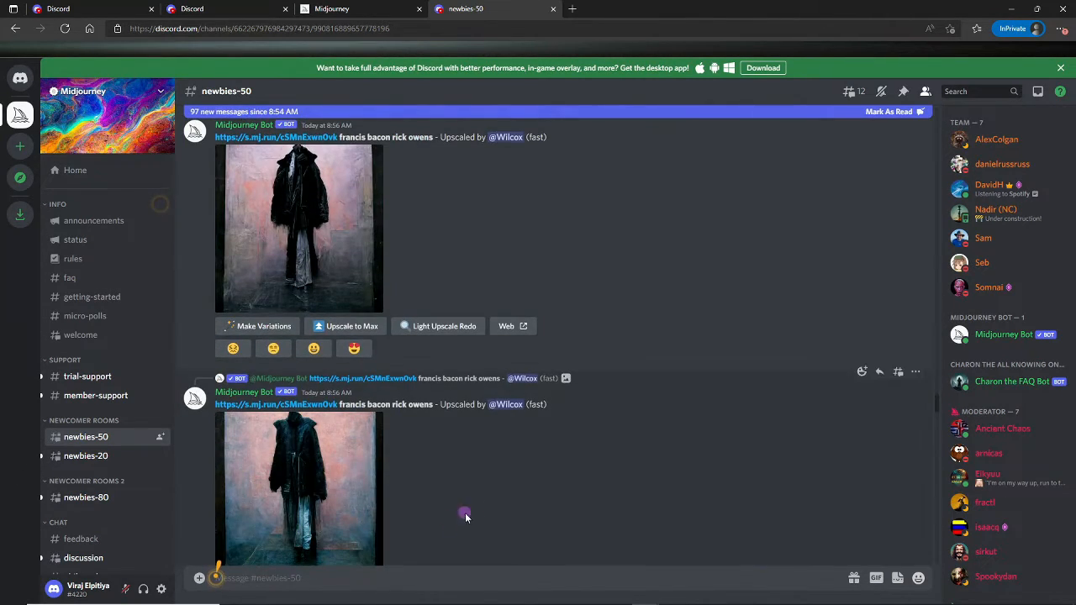
scroll(630, 428, "down", 8)
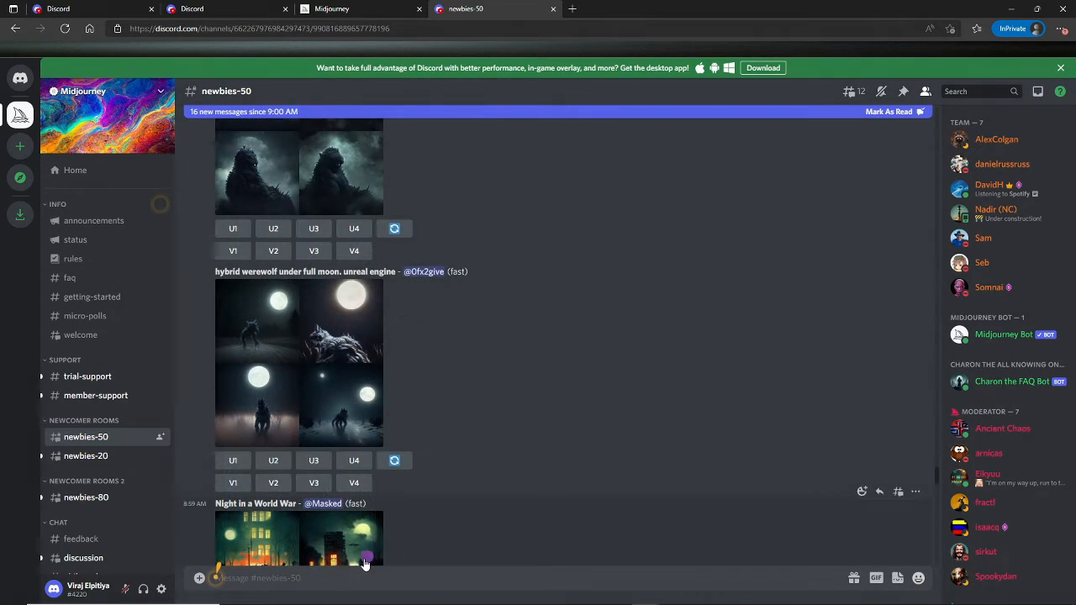
type("/imagine")
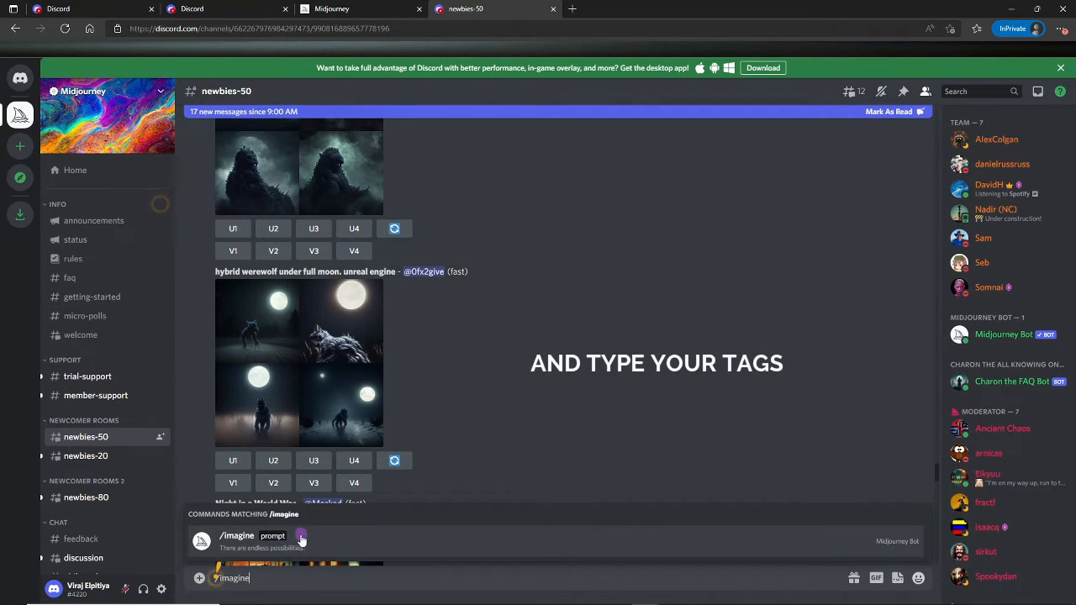
left_click(280, 540)
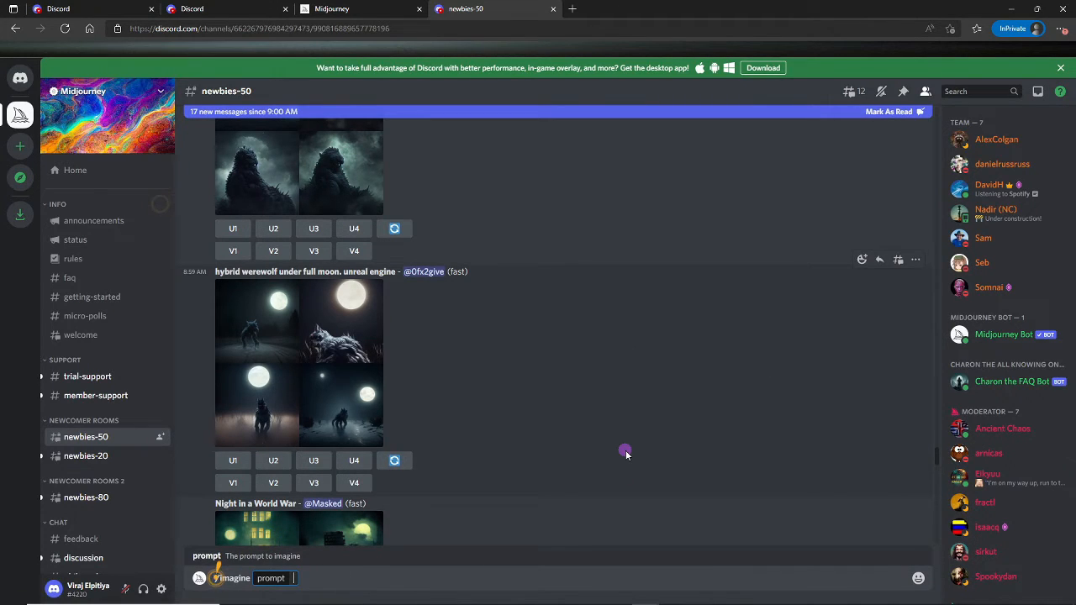
type("Home")
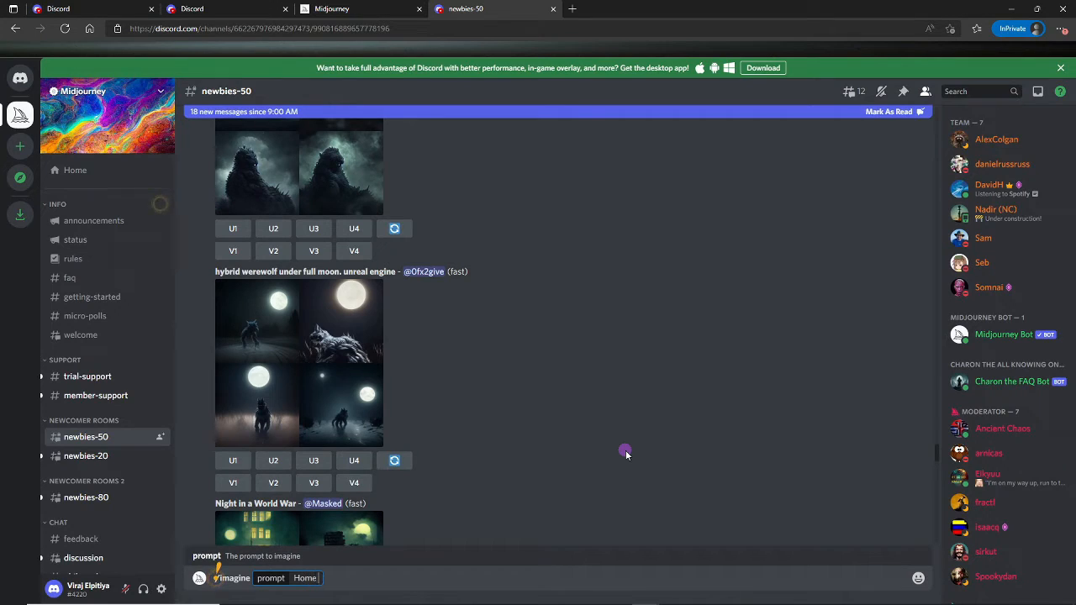
type(" , realistic ,")
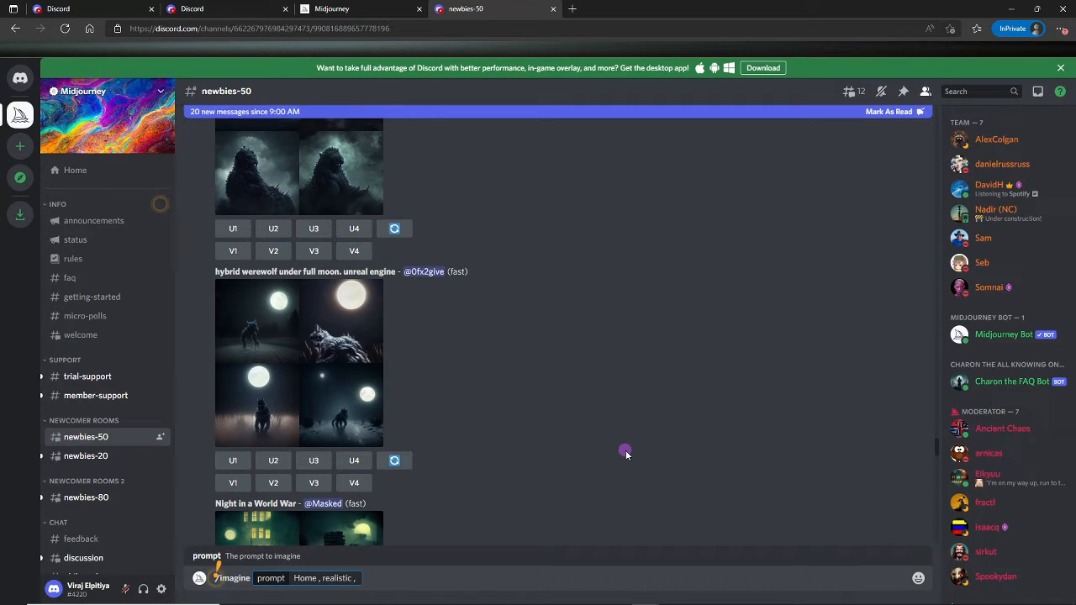
type(" unreal enjine")
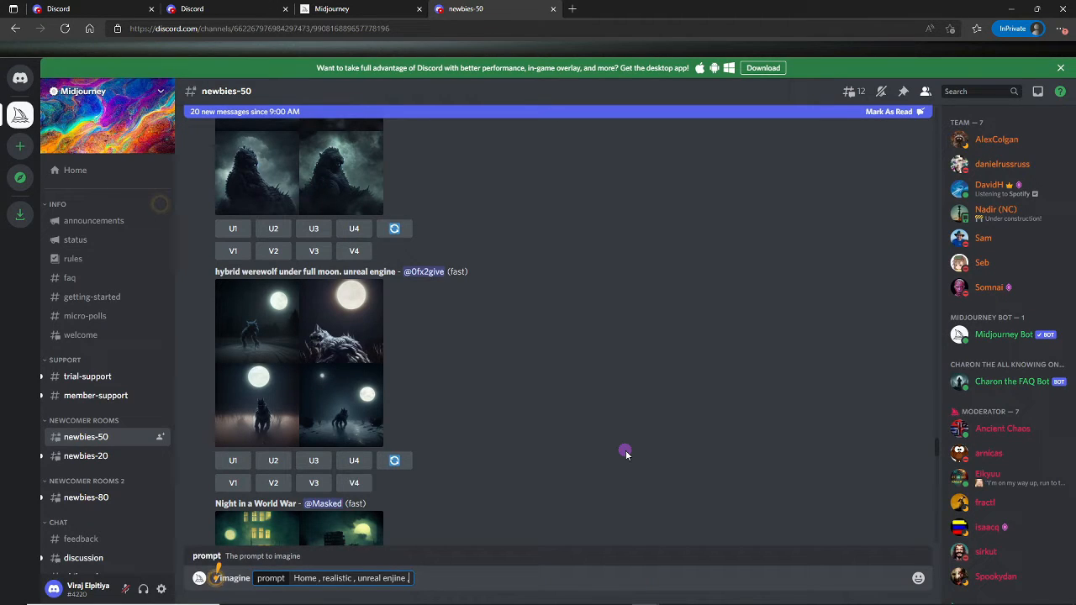
type(" , landscap")
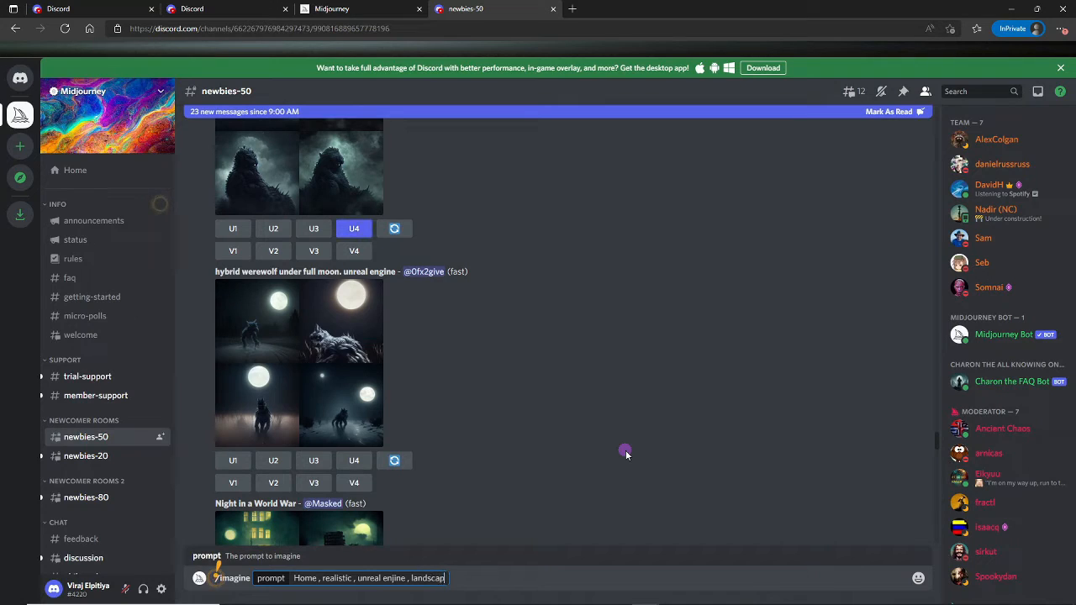
type("ing , rain")
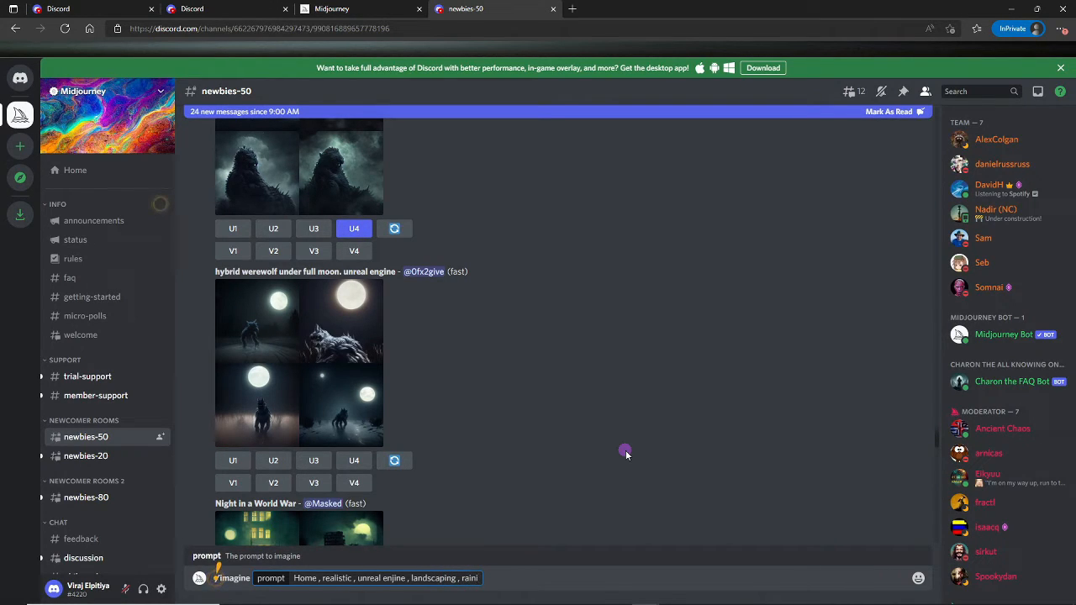
type("y day , light")
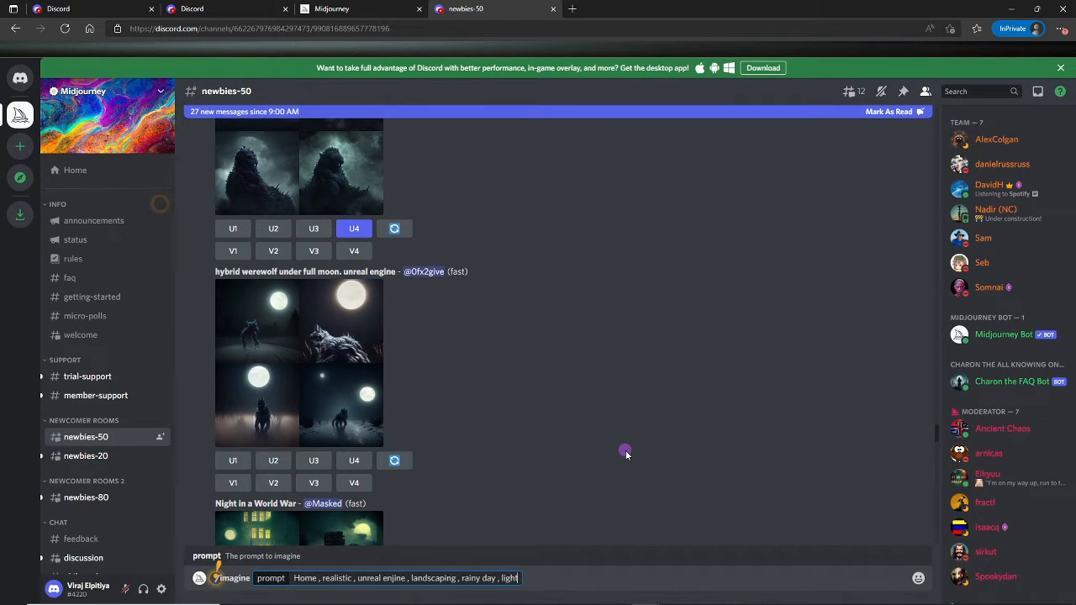
type("ing , tress")
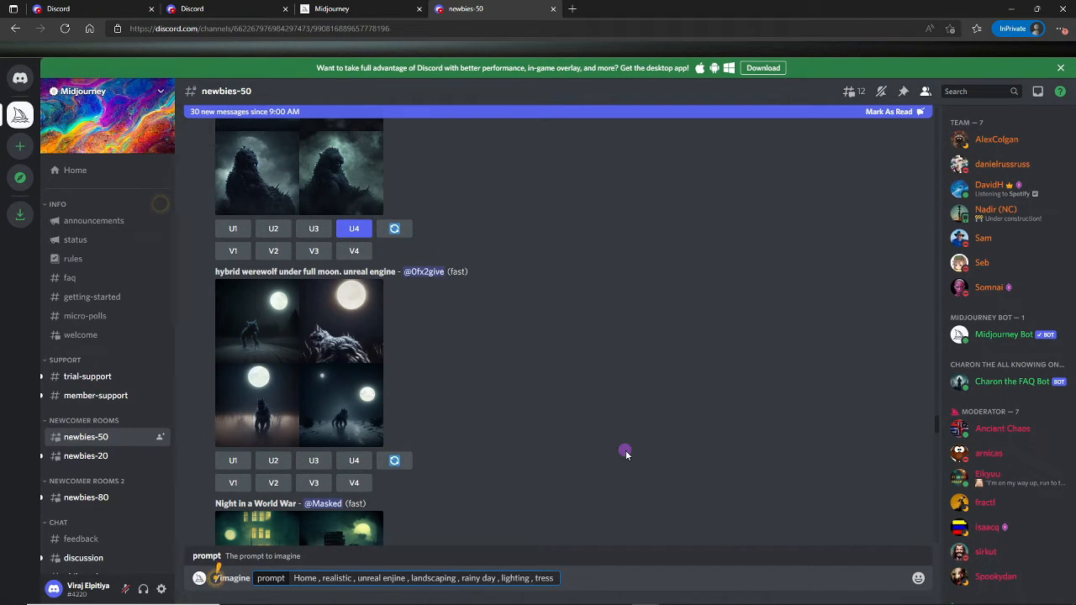
type(", ")
type("interio")
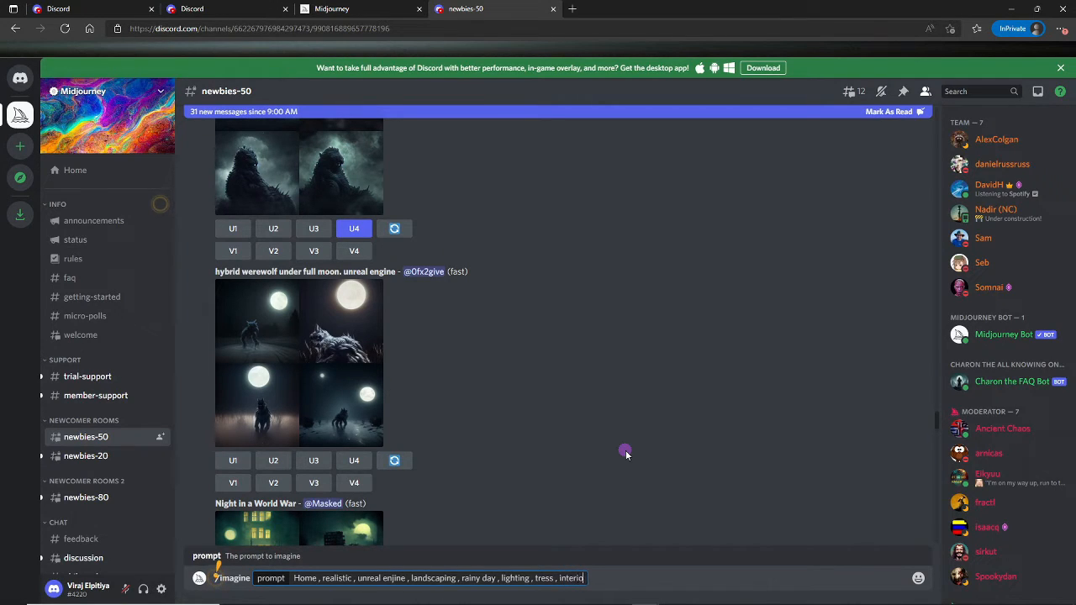
type("r design")
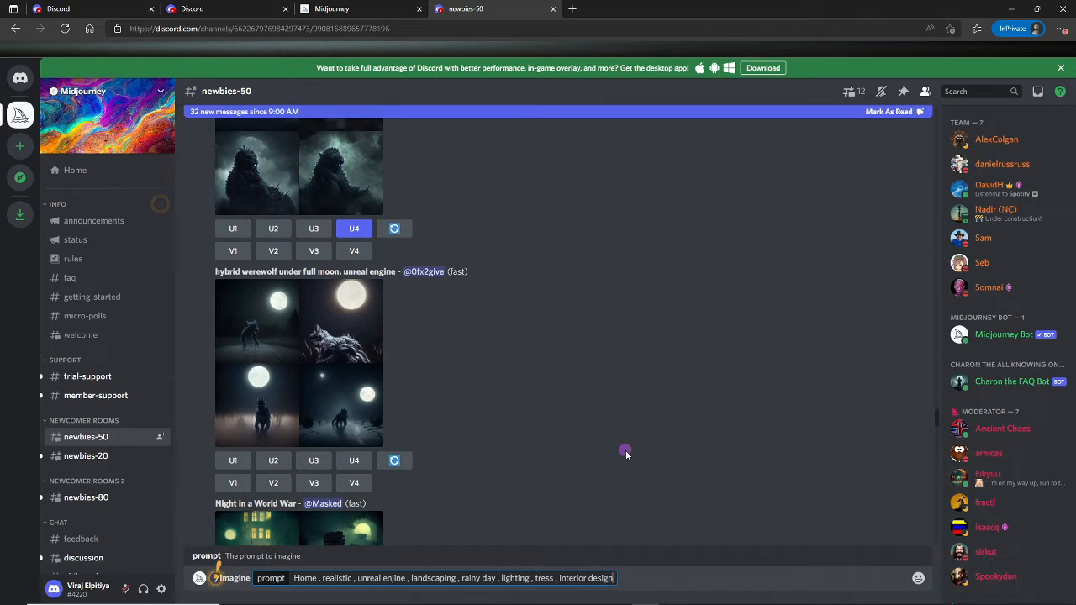
type("ing , modern")
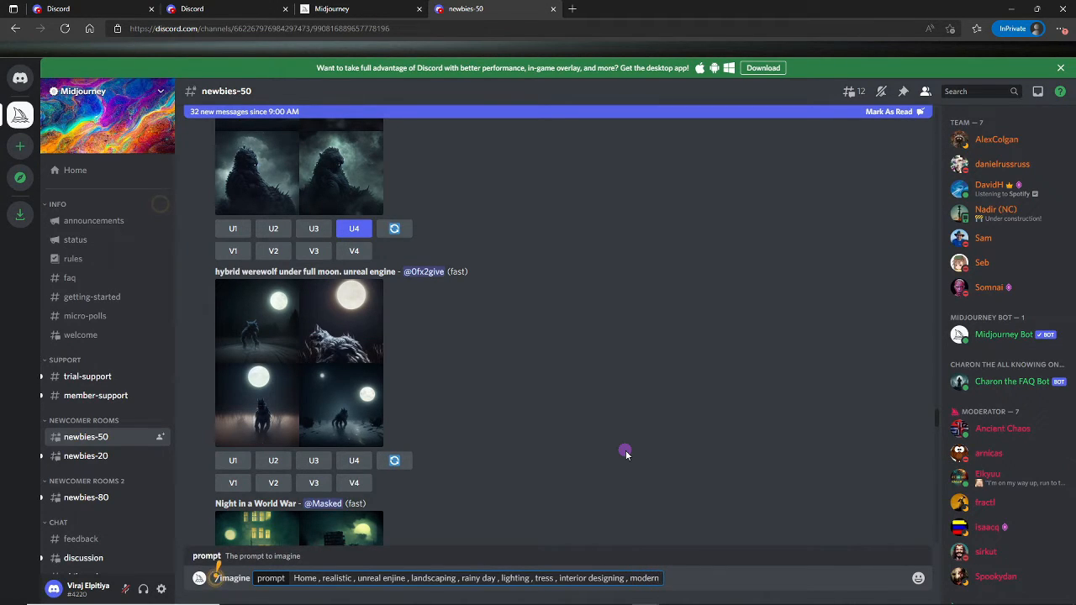
key("Return")
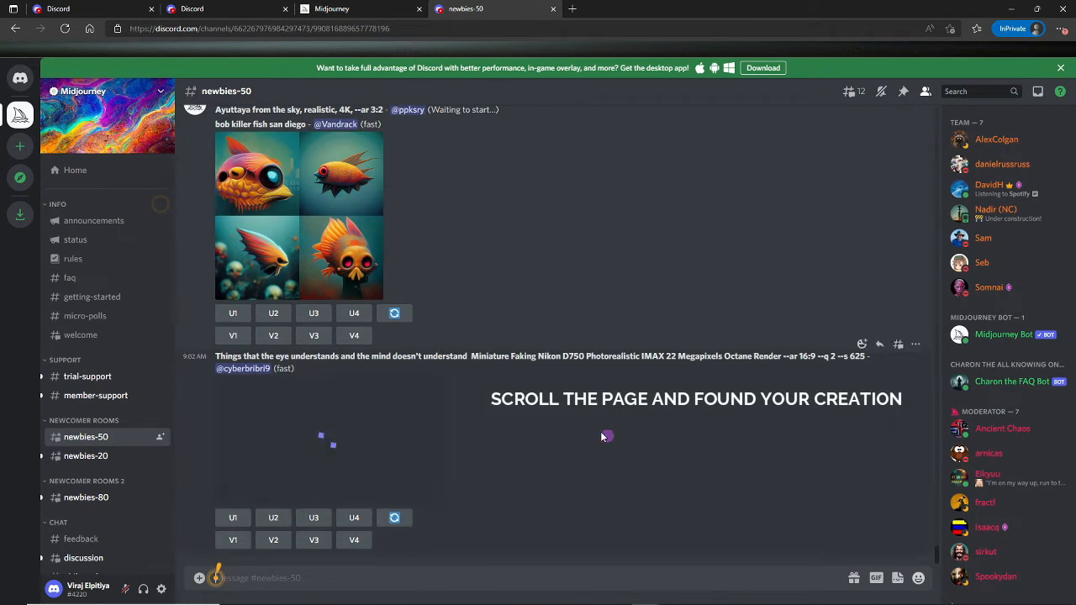
- Look for the generated home images in the channel and the unread messages, and show the inbox mentions
scroll(570, 416, "up", 5)
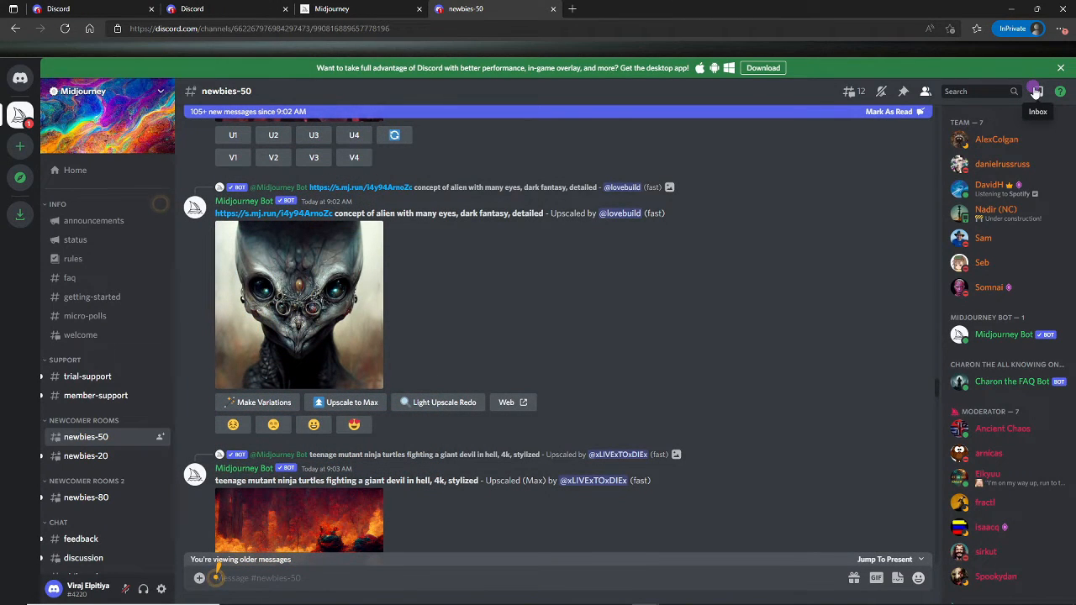
left_click(1036, 90)
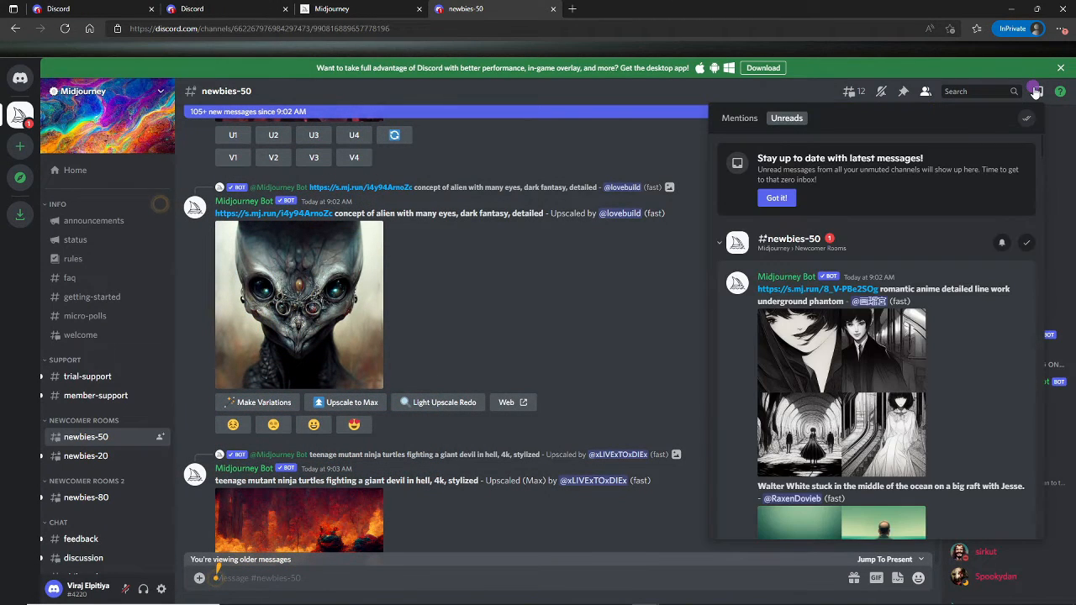
scroll(811, 317, "down", 3)
left_click(811, 317)
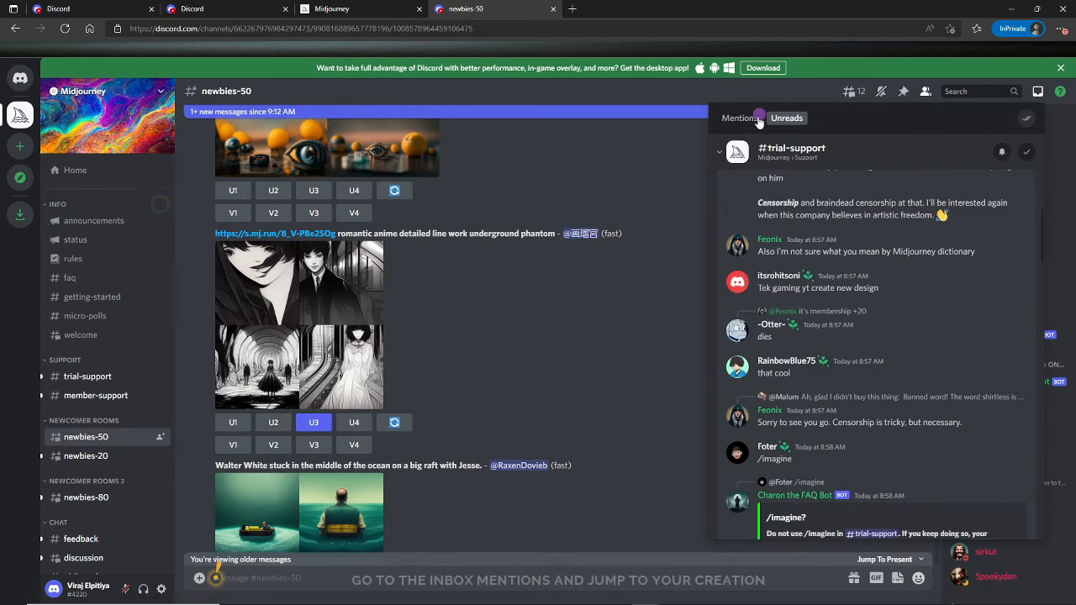
left_click(751, 119)
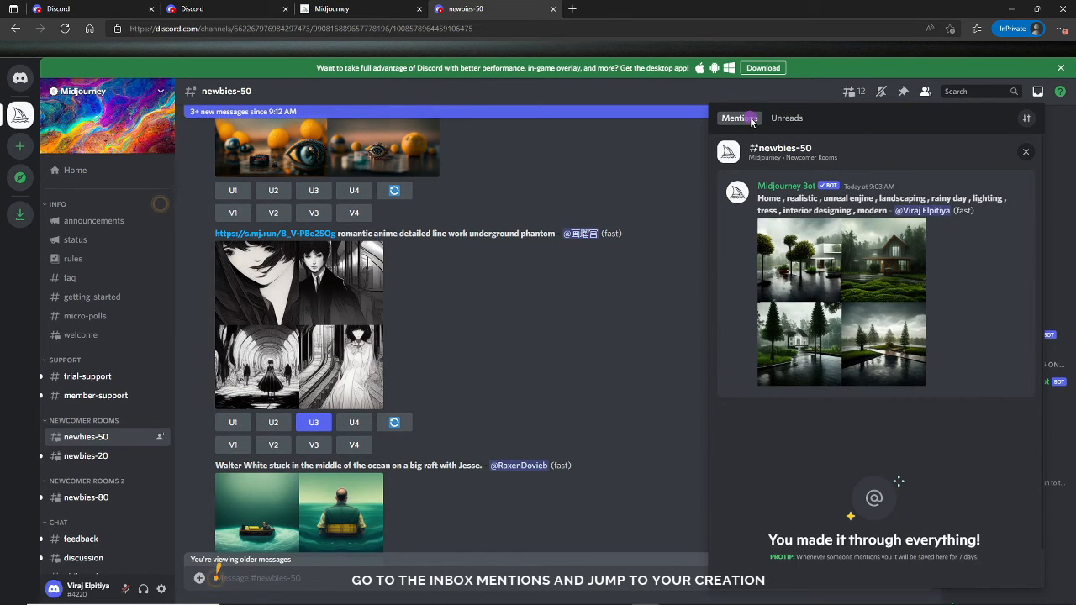
left_click(786, 120)
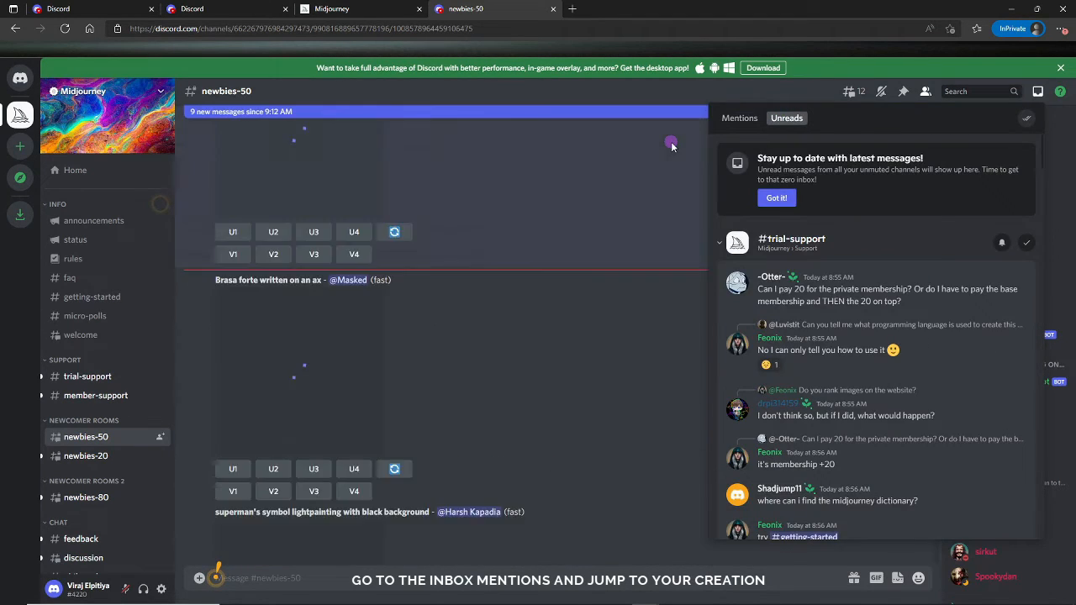
left_click(672, 146)
left_click(1039, 93)
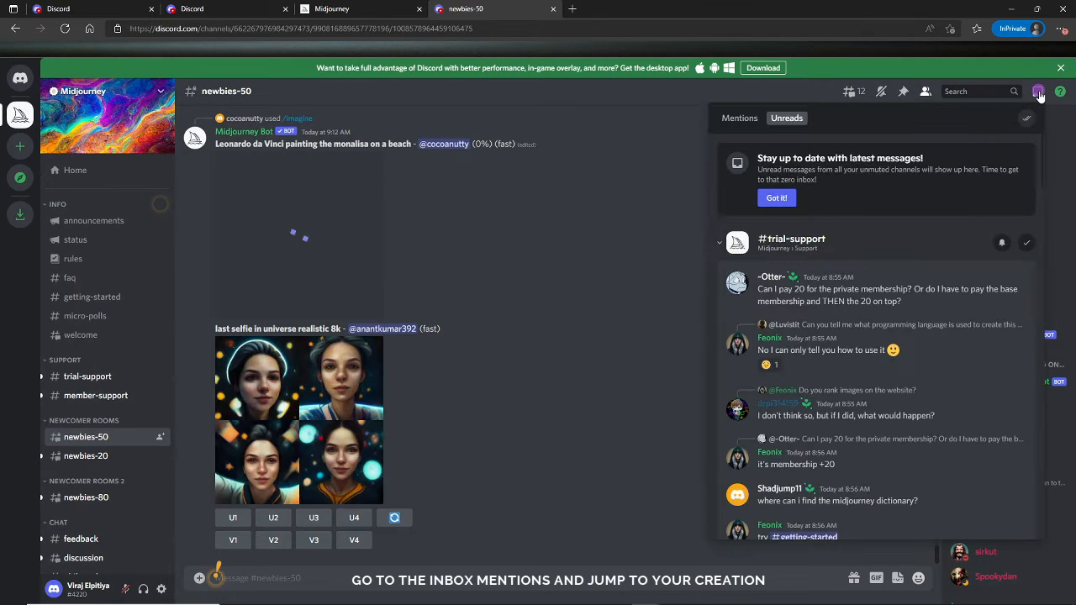
left_click(739, 119)
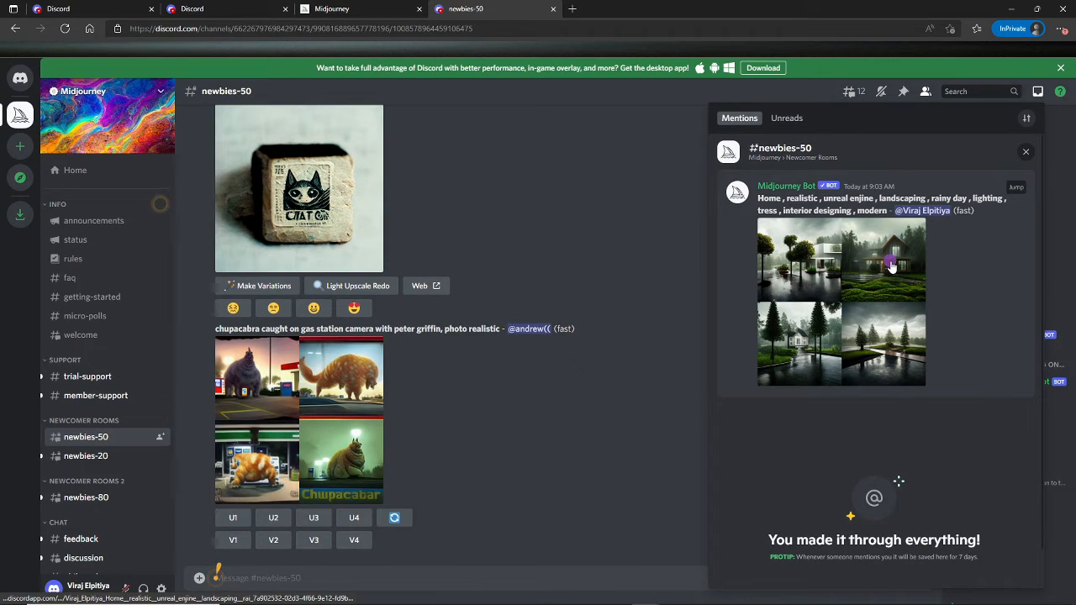
- Enlarge the generated home image grid from the inbox mention, and jump to its message in the newbies-50 channel
left_click(892, 267)
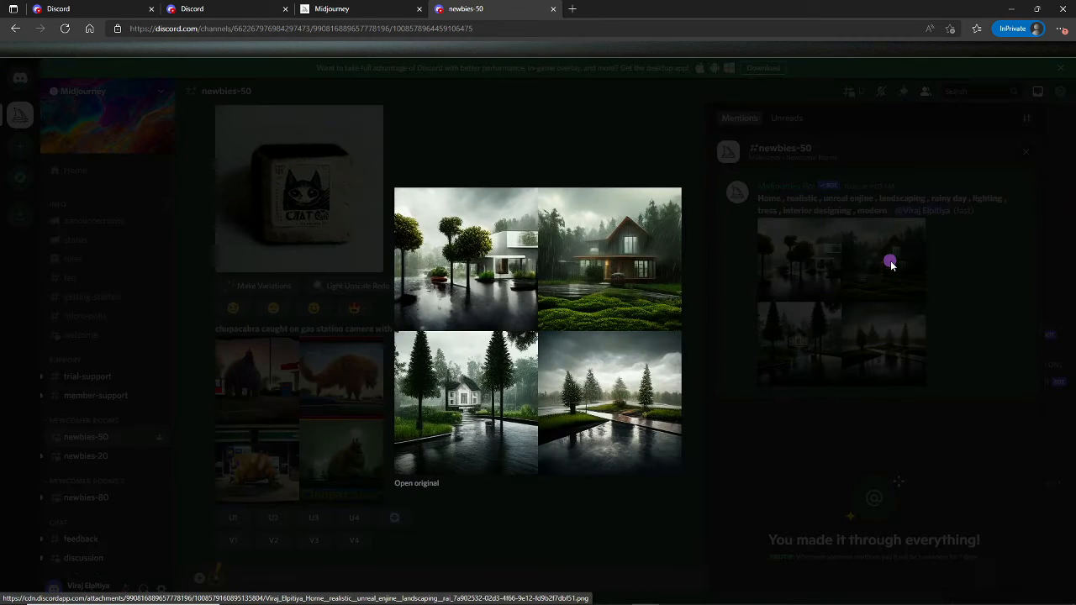
left_click(892, 265)
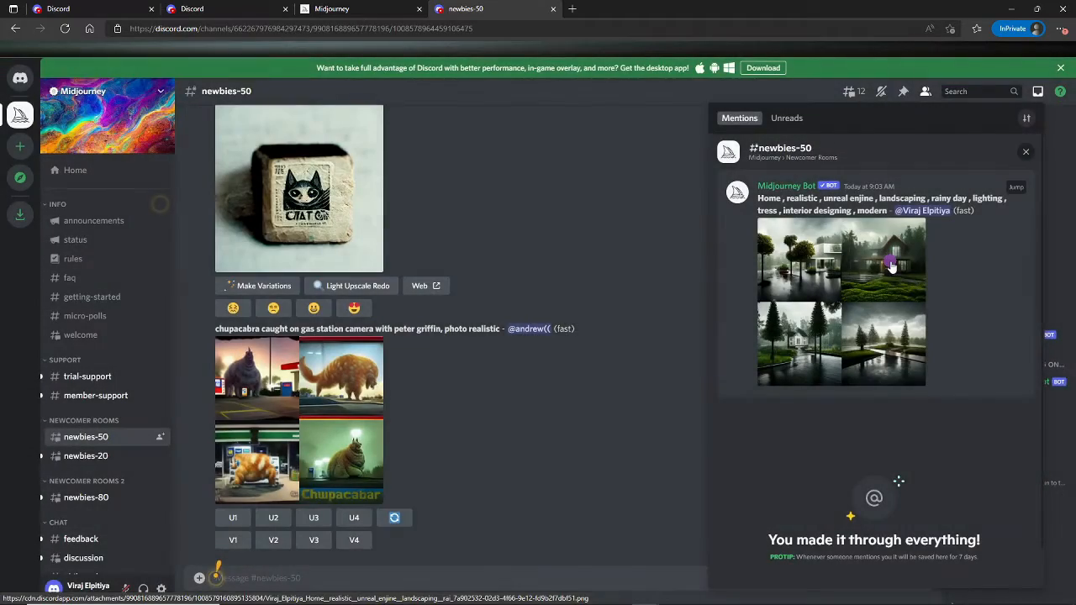
right_click(891, 265)
left_click(887, 240)
left_click(887, 239)
left_click(1018, 190)
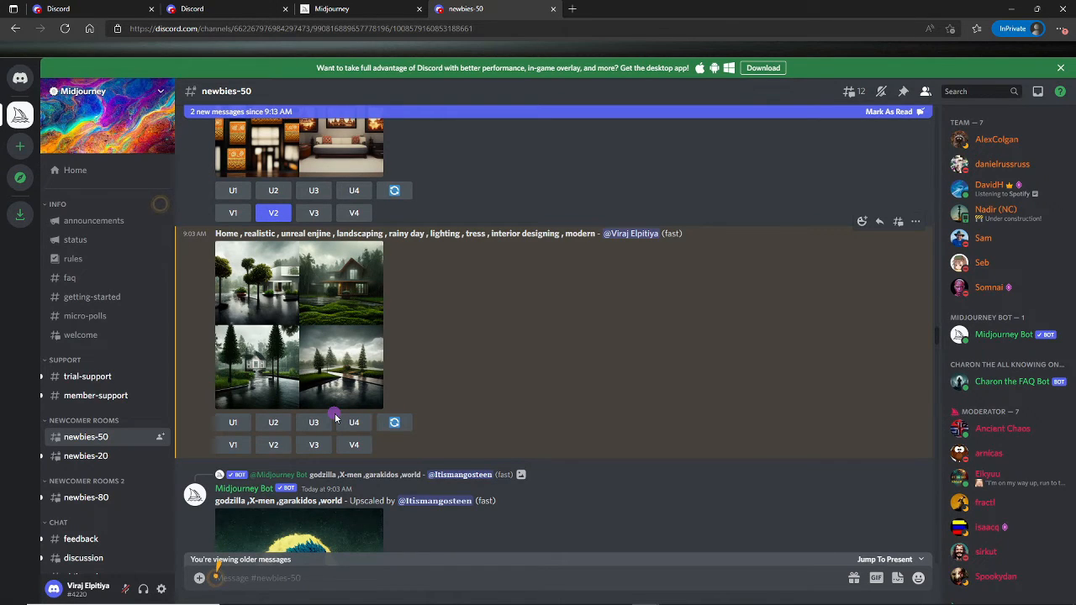
- Request variations of the first and second images in the home grid (V1 and V2), and look further down the channel for them
left_click(233, 445)
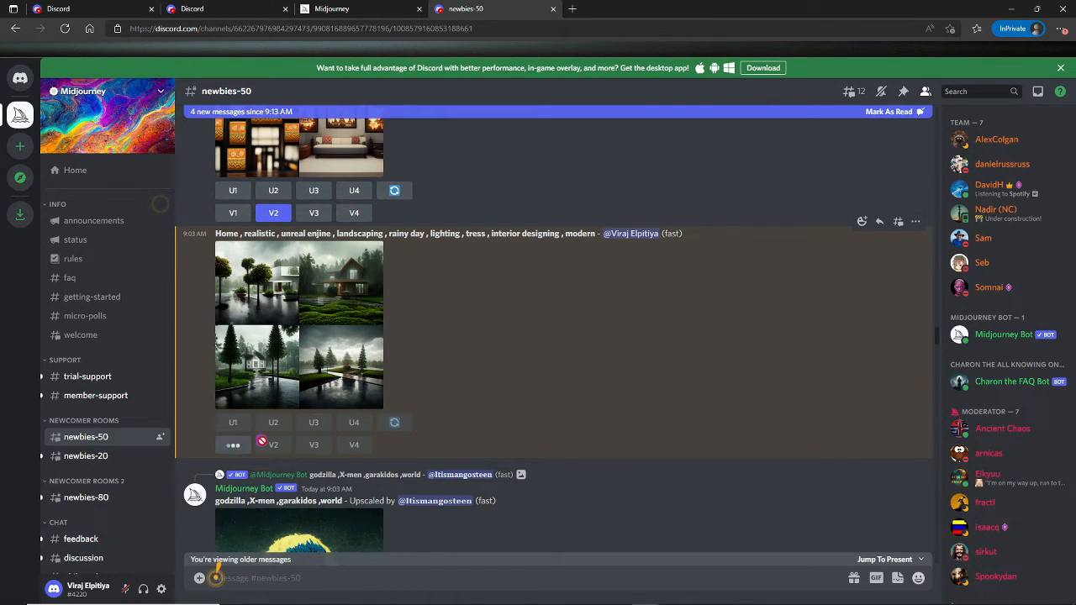
left_click(268, 446)
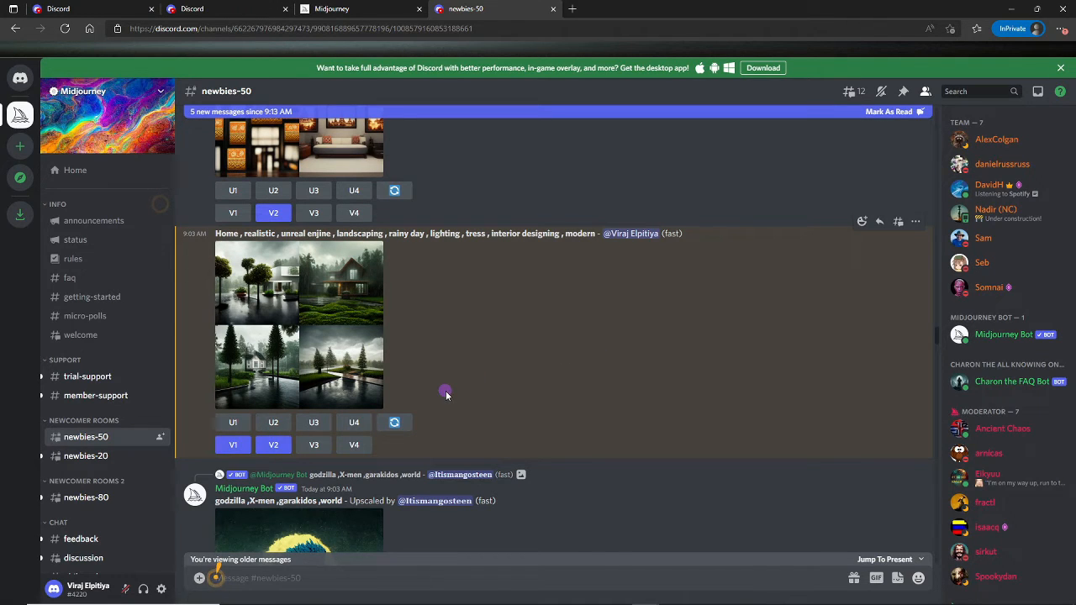
scroll(894, 332, "down", 15)
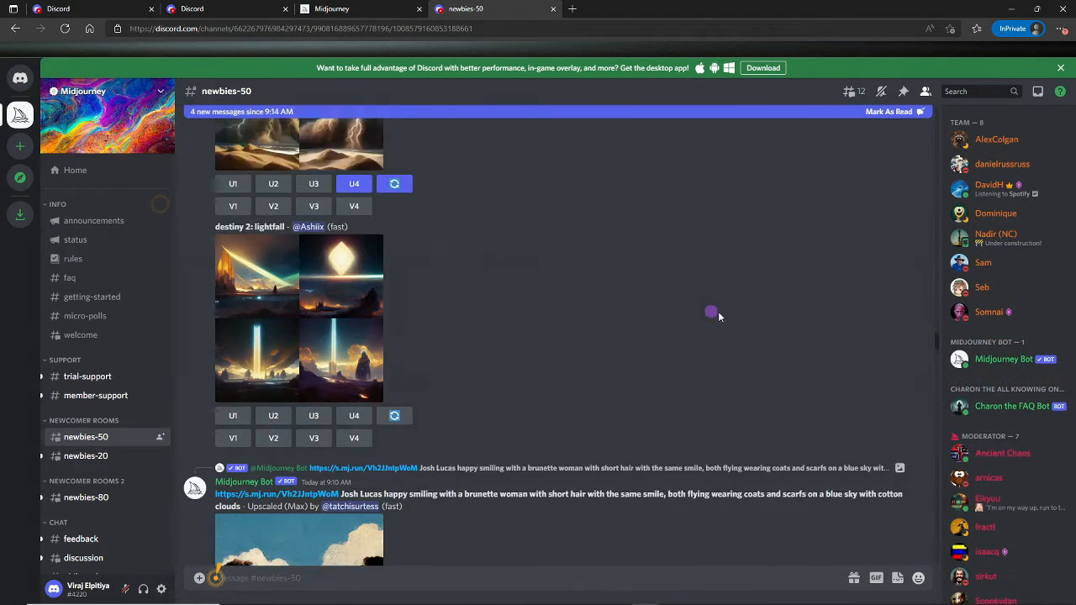
- Return to the original home grid's message through the inbox mentions and re-roll its prompt for a new set of images
left_click(1038, 91)
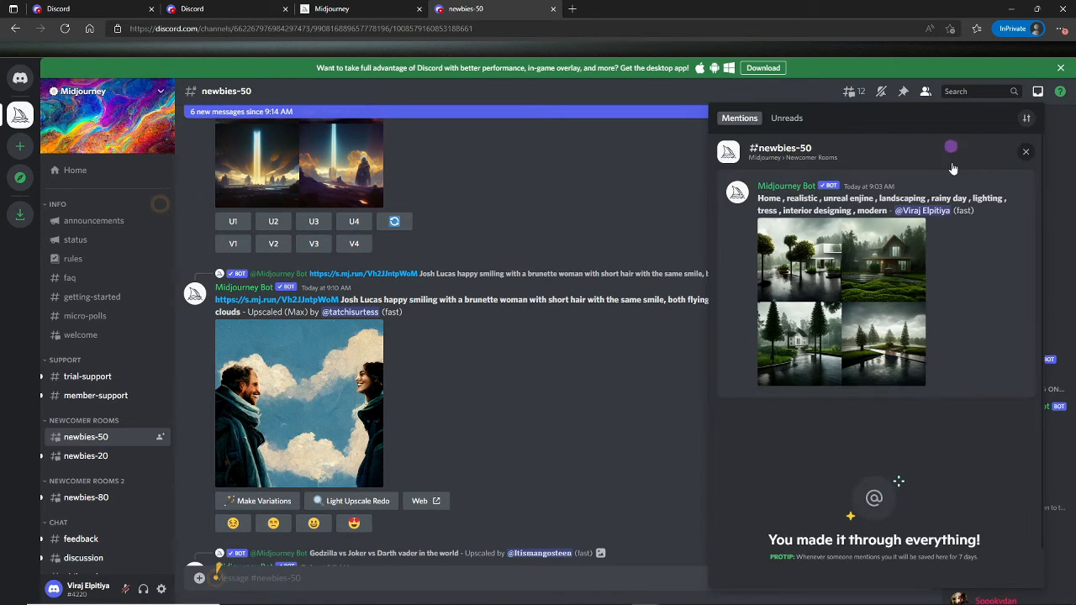
left_click(1016, 186)
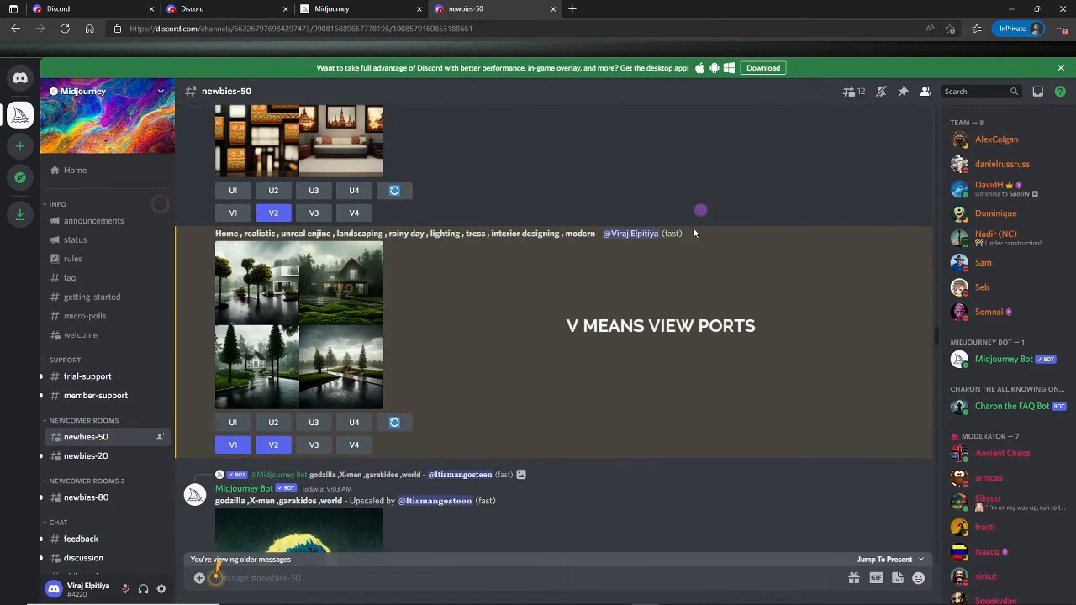
left_click(395, 423)
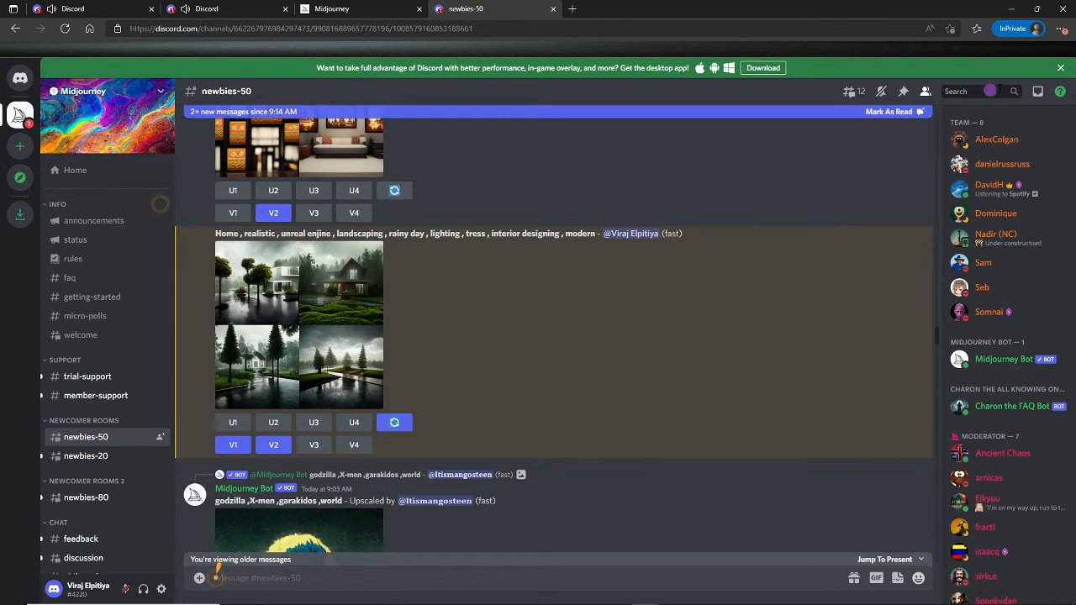
- Check the progress of the re-rolled home images in the inbox mentions and try to jump to their message in newbies-50
left_click(1039, 92)
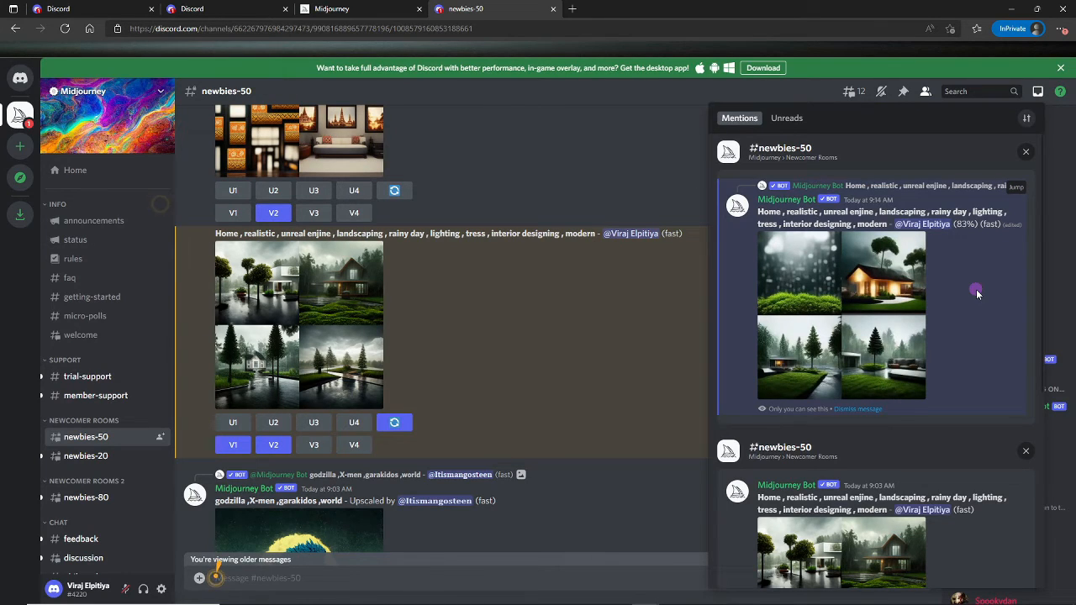
left_click(1016, 187)
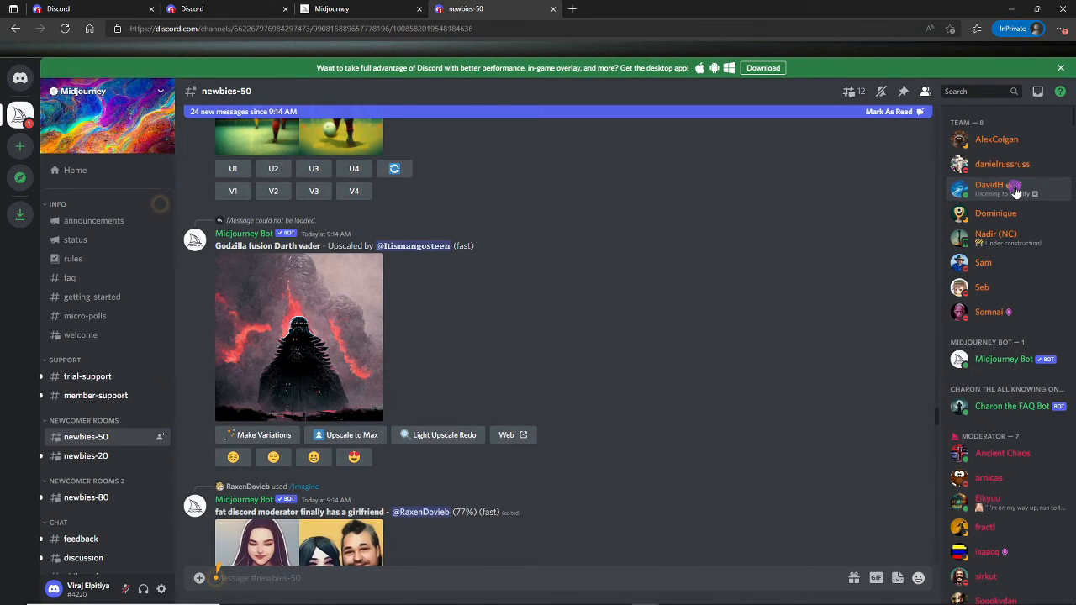
scroll(630, 312, "up", 5)
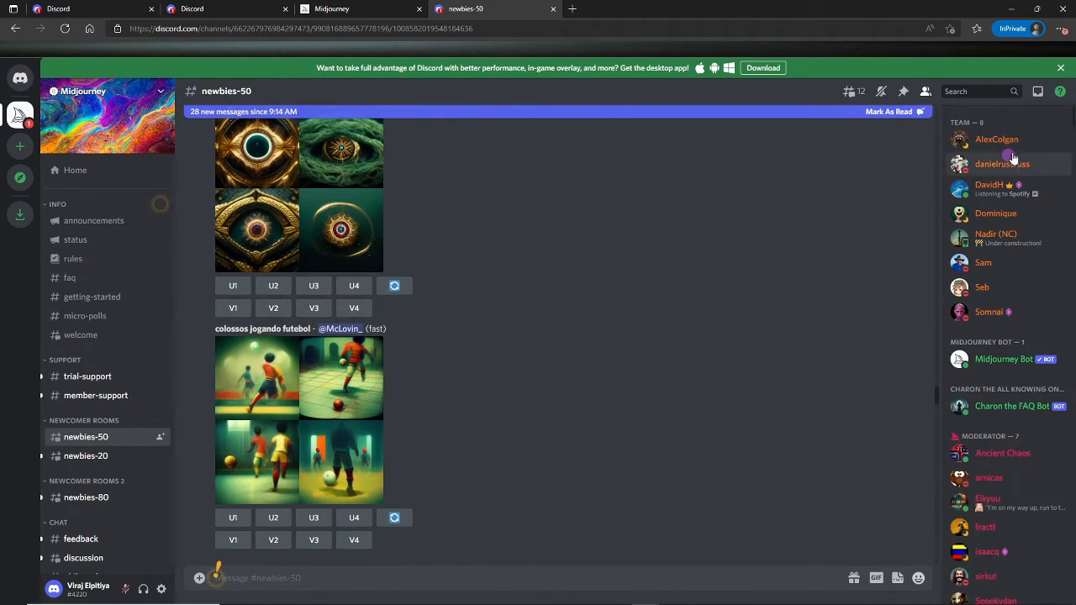
- Go to the re-rolled home grid's message through the inbox mentions, upscale its third image (U3) and re-roll the prompt
left_click(1038, 91)
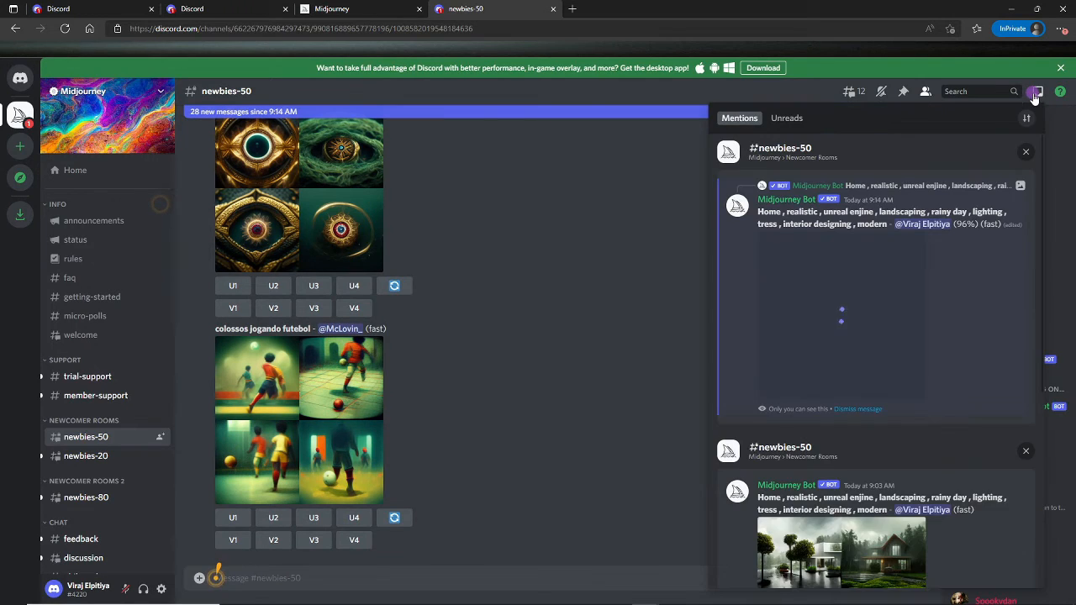
left_click(1014, 187)
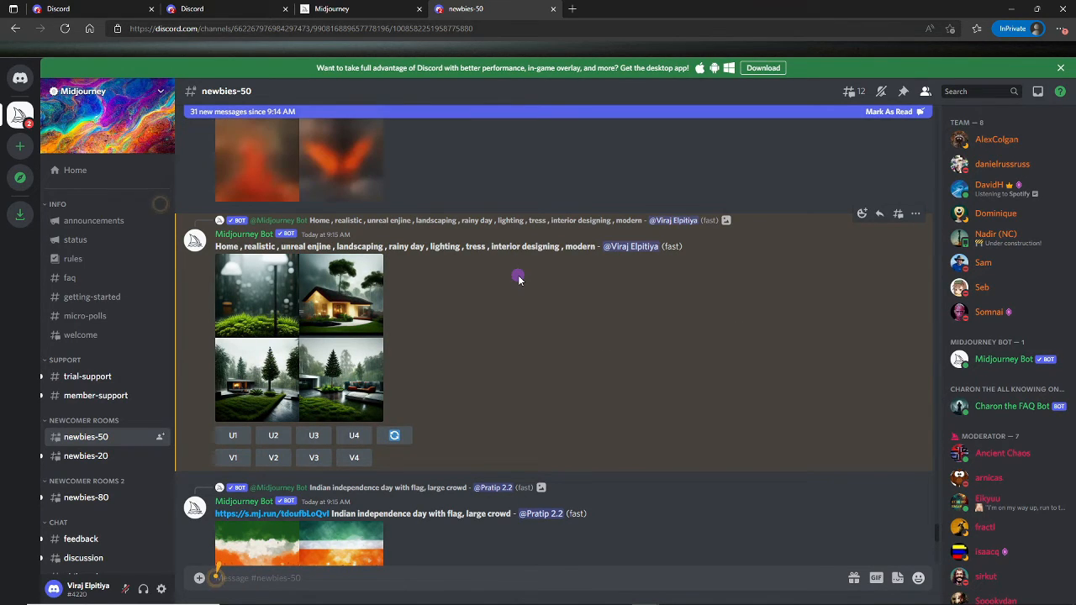
left_click(313, 435)
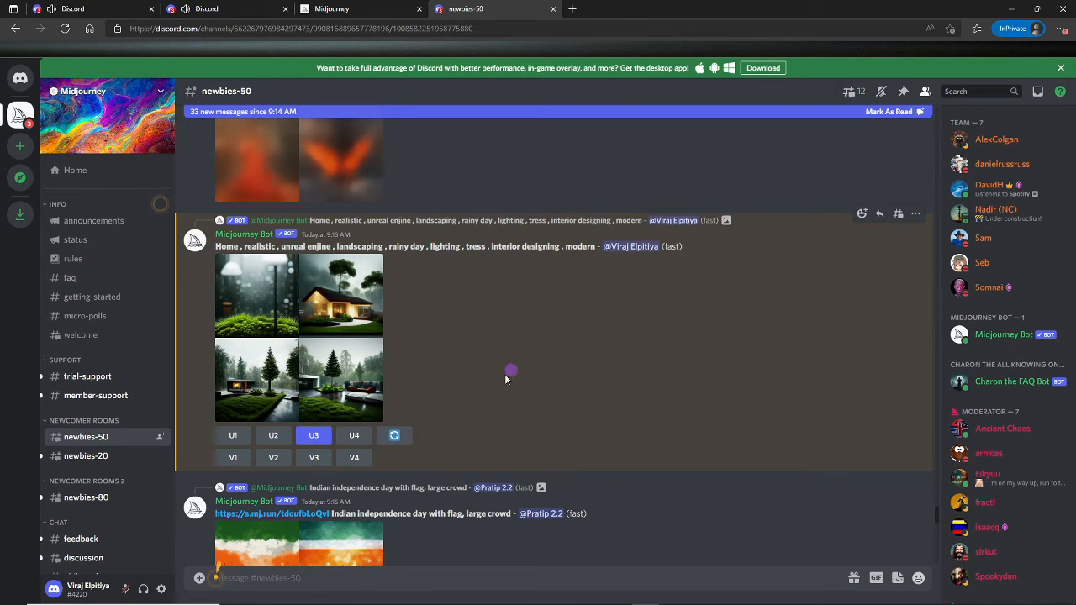
left_click(394, 435)
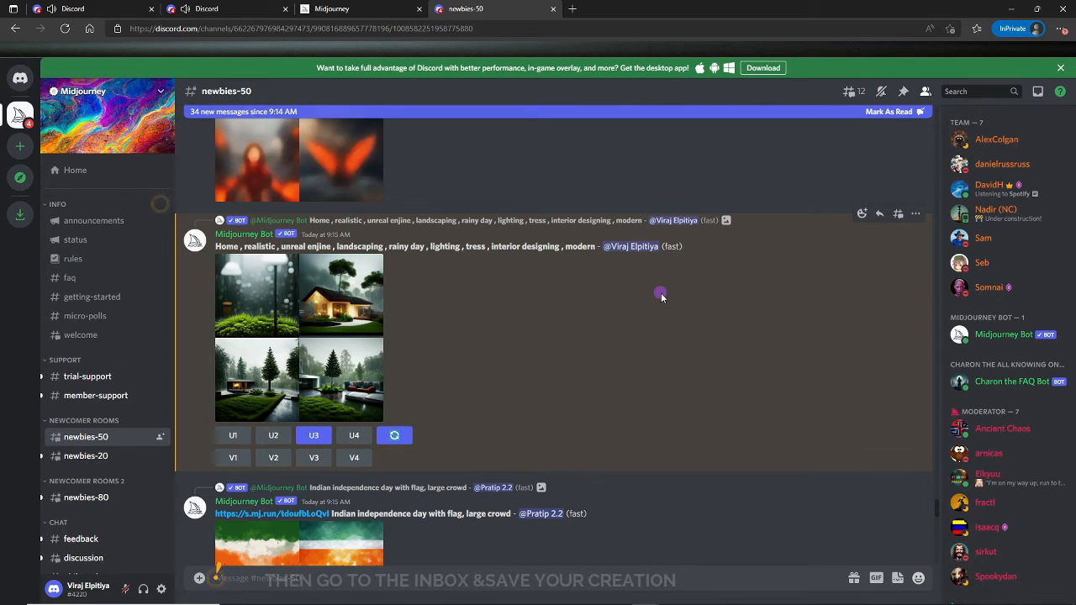
- Find the upscaled home image in the inbox mentions, enlarge it and save it to the computer
left_click(1037, 92)
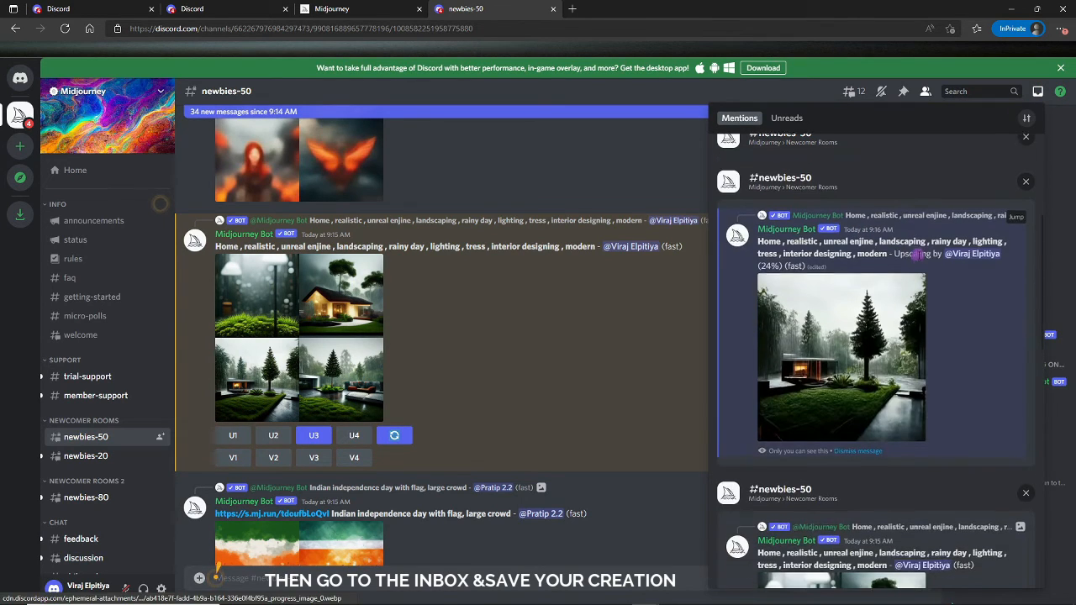
scroll(919, 257, "down", 1)
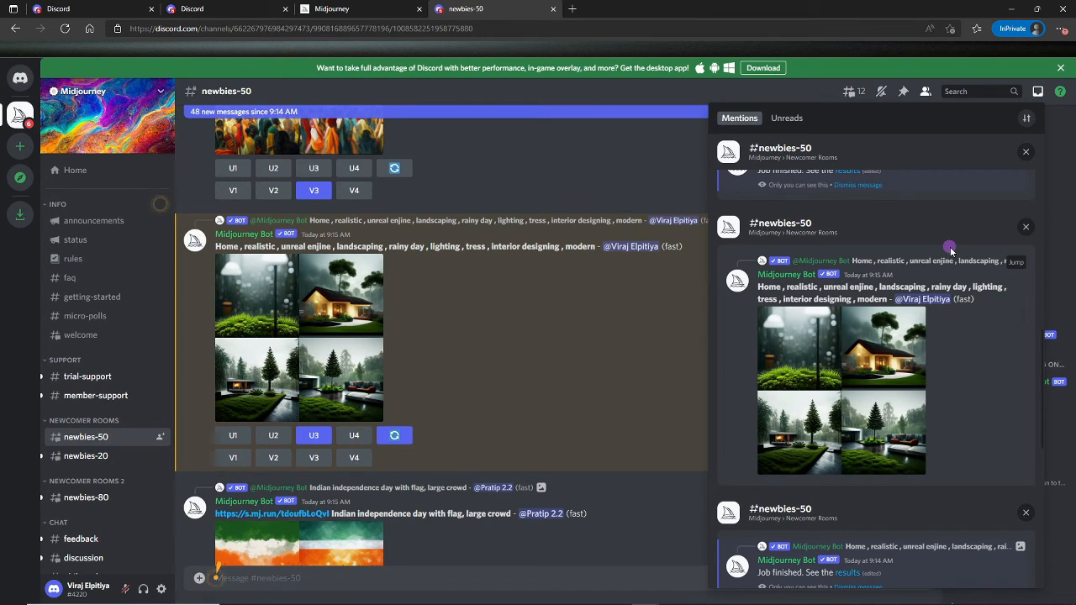
scroll(863, 369, "down", 2)
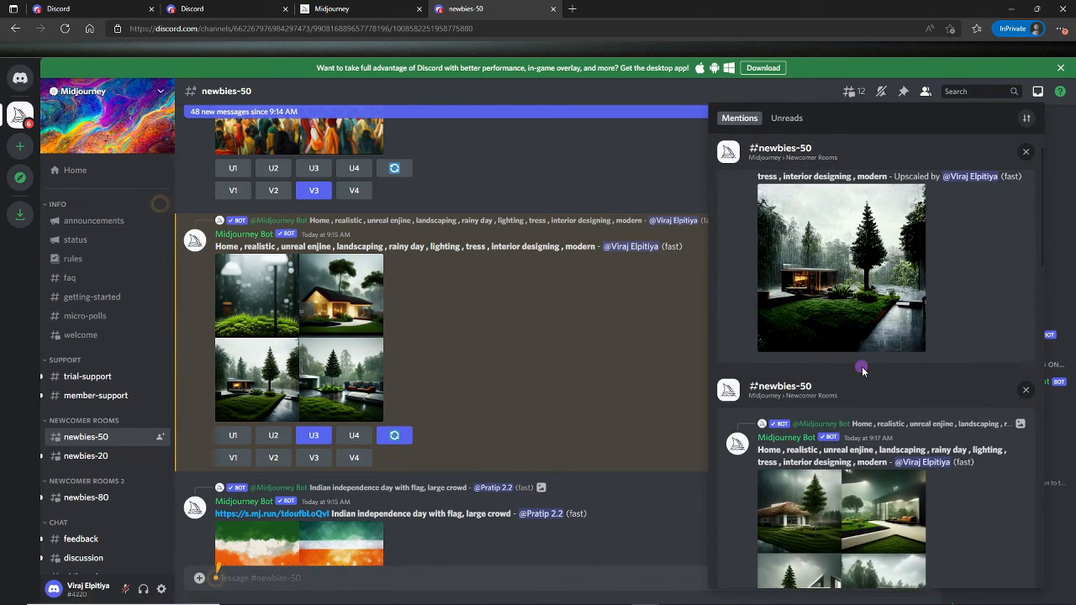
right_click(869, 279)
left_click(857, 262)
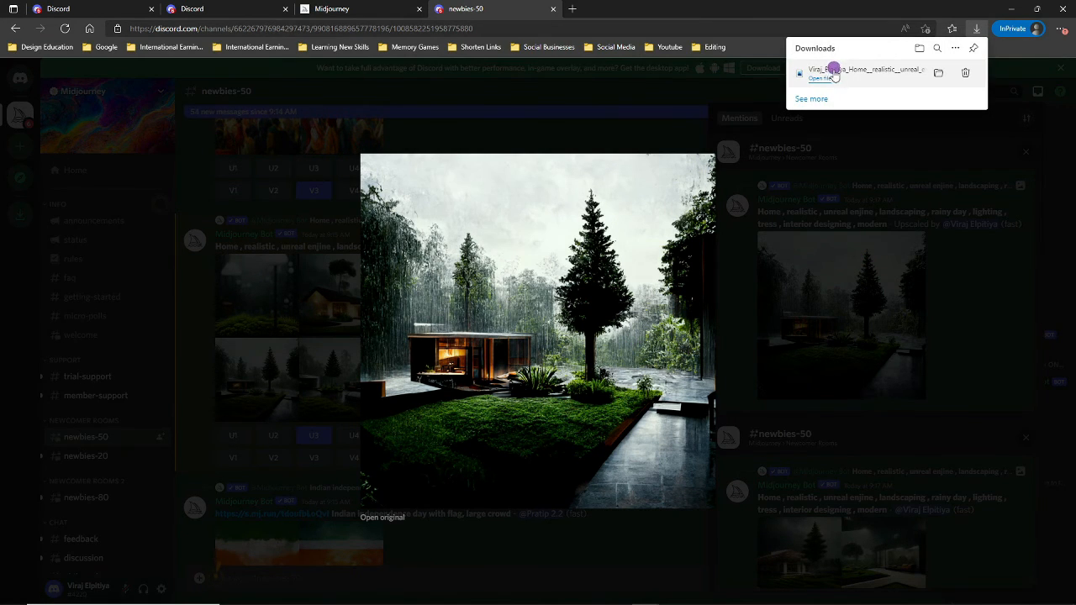
- Open the downloaded home image in Photos and zoom in to inspect it
left_click(826, 78)
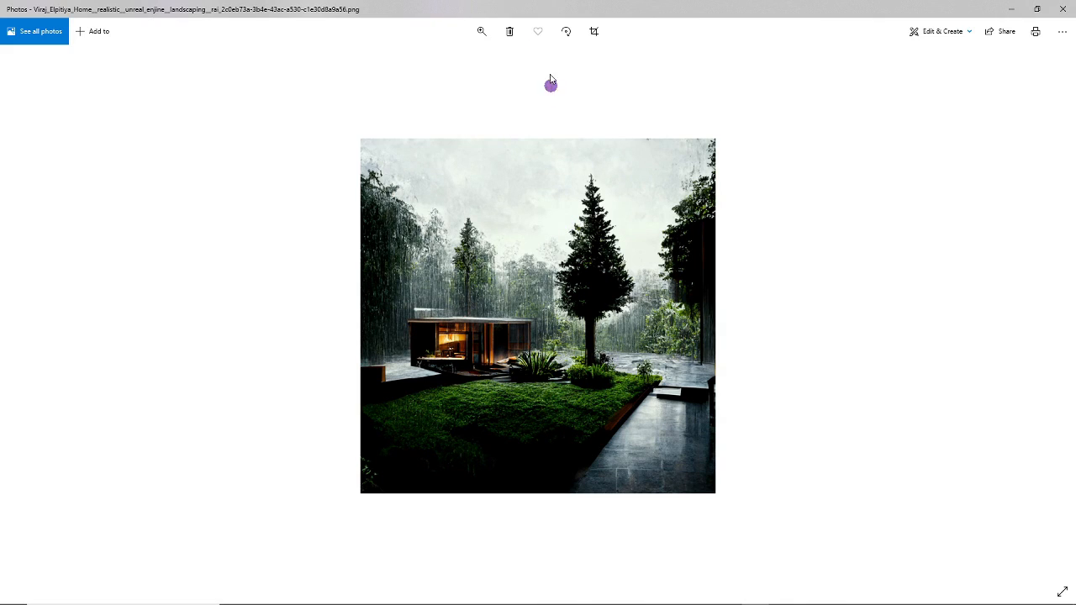
left_click(483, 32)
mouse_move(443, 62)
left_mouse_down()
mouse_move(461, 72)
mouse_move(447, 67)
left_mouse_up()
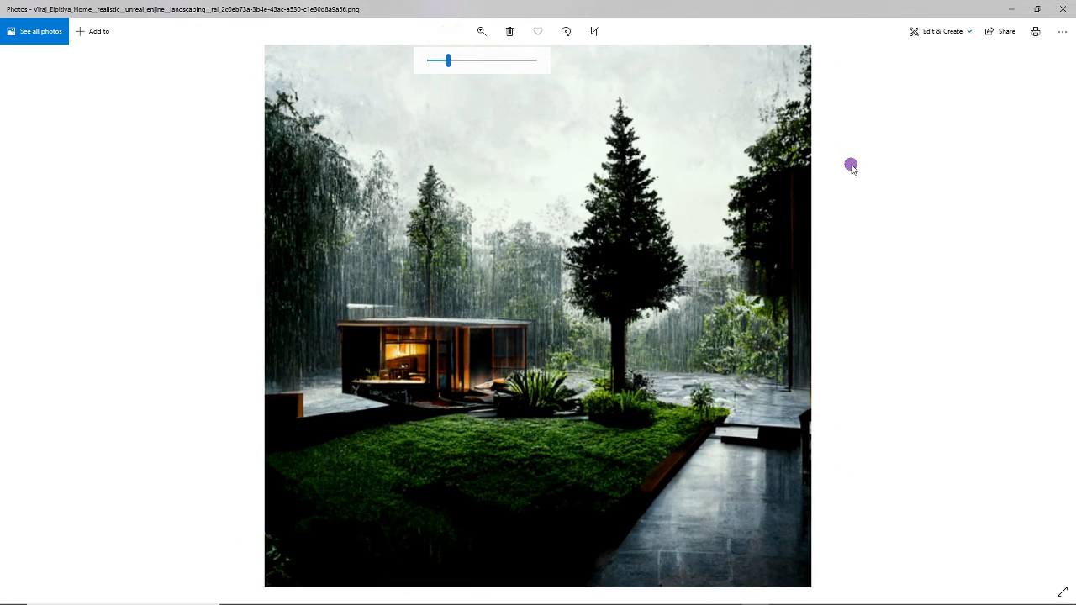